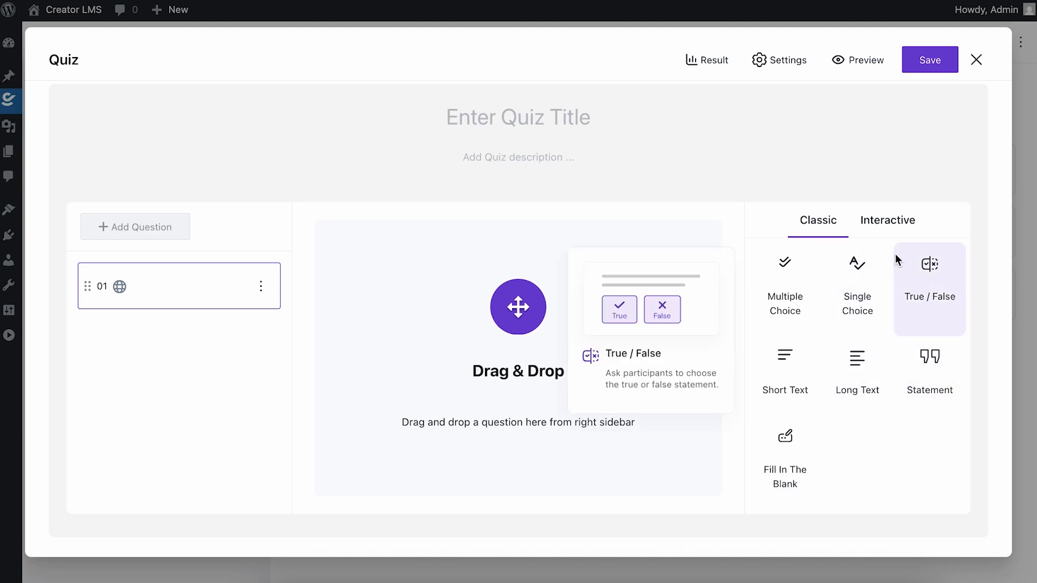
Title the quiz "Digital Marketing Basics" and make the first question a Multiple Choice question.
click(896, 233)
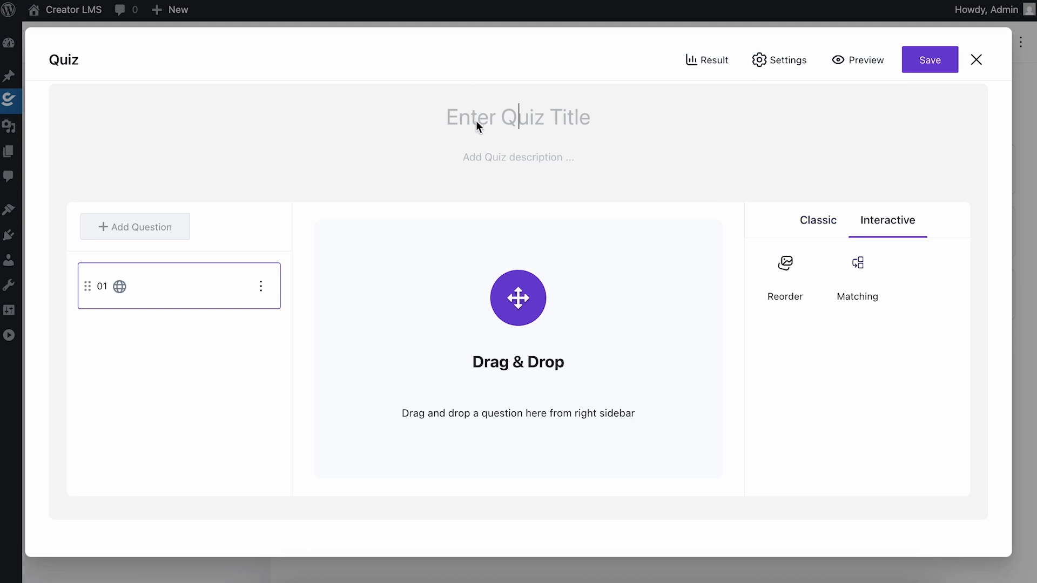
text(Digital Marketing Basics)
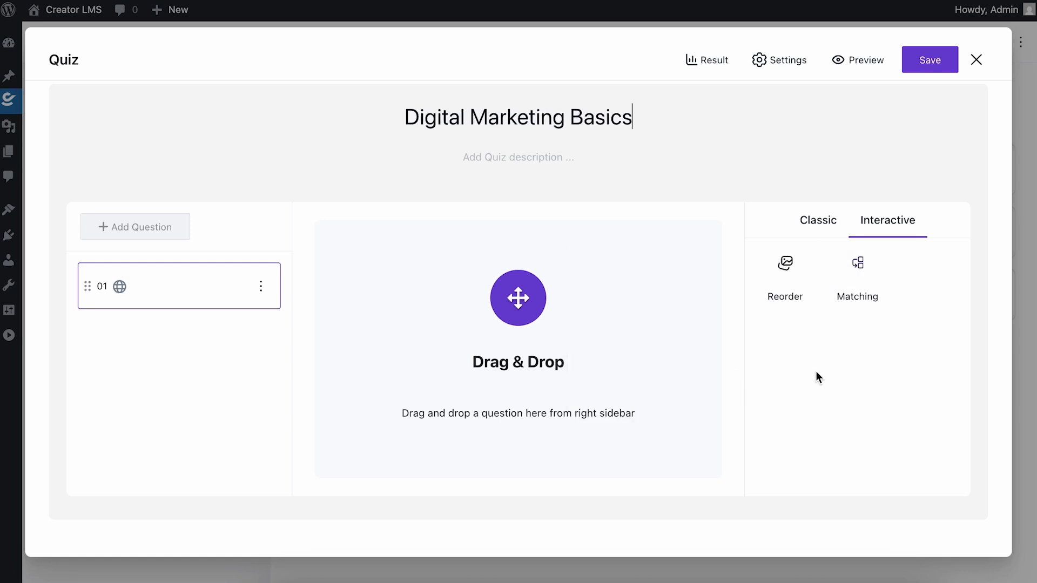
click(813, 237)
mouse_move(785, 299)
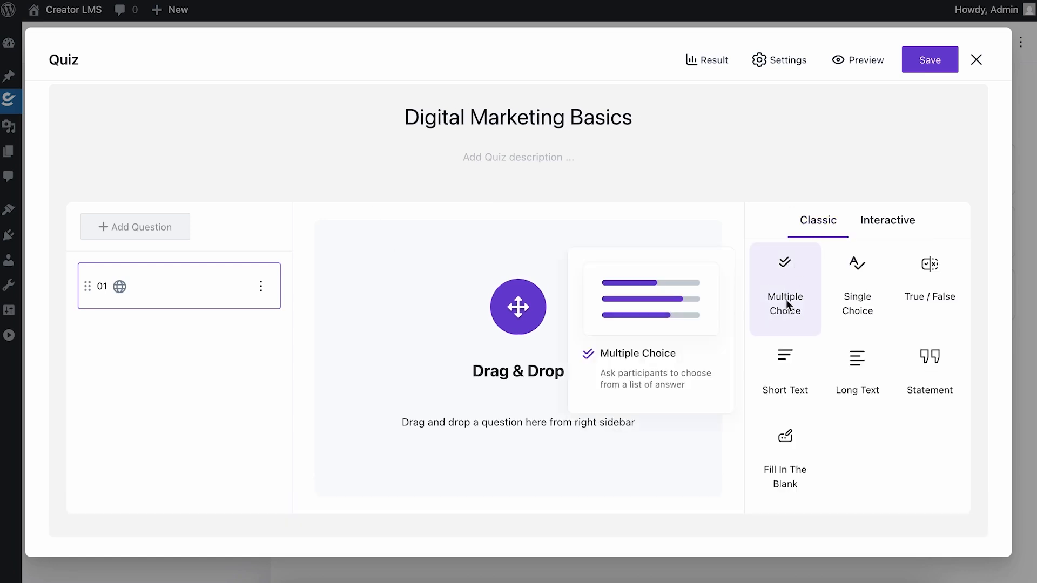
drag(789, 305, 481, 331)
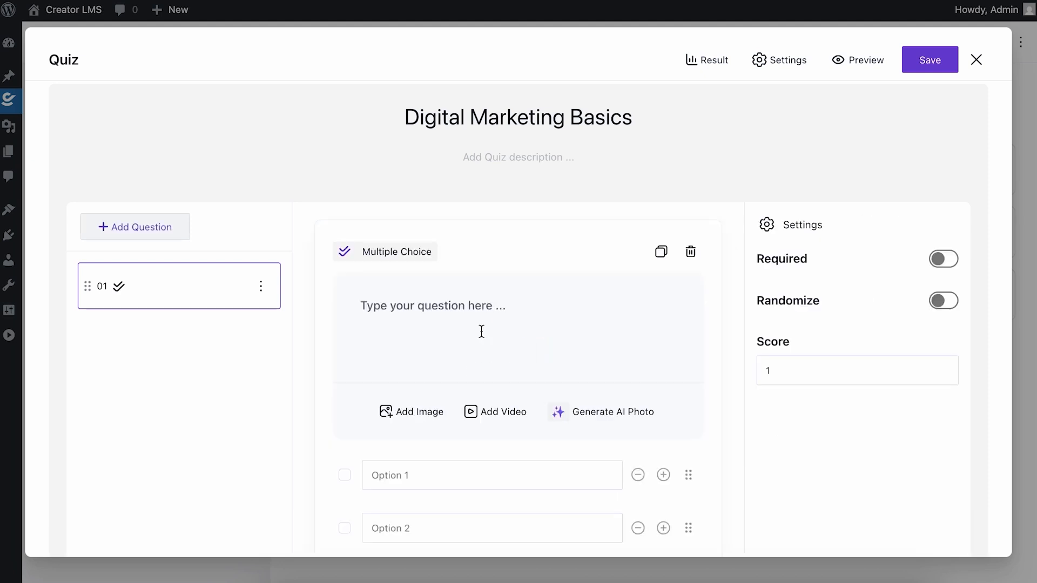
scroll(501, 383, down, 1)
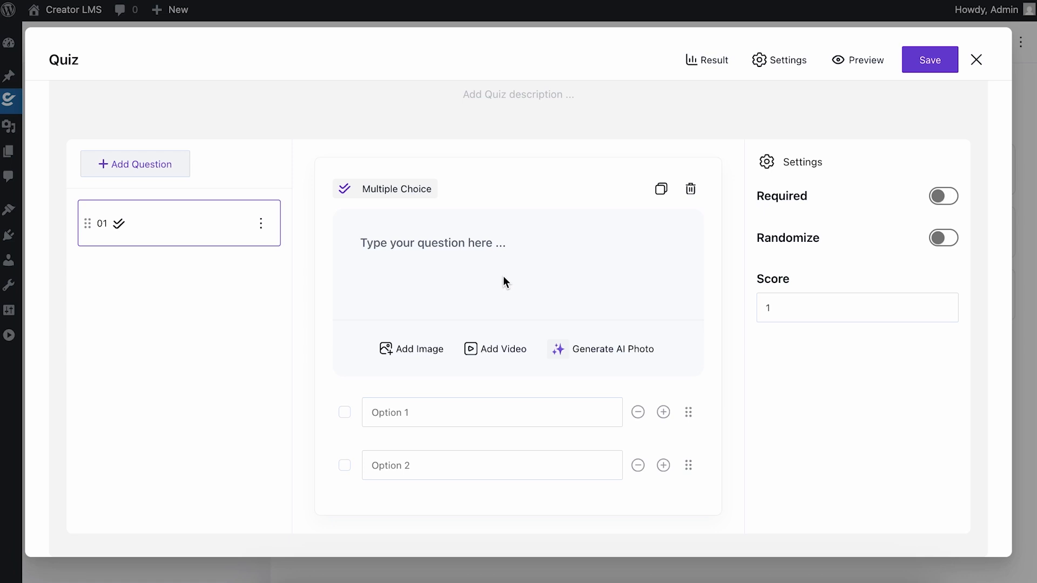
Enter "Choose The Ones That Apply to Content Marketing" as the text of the Multiple Choice question.
click(459, 243)
text(Choose The Ones Tjh)
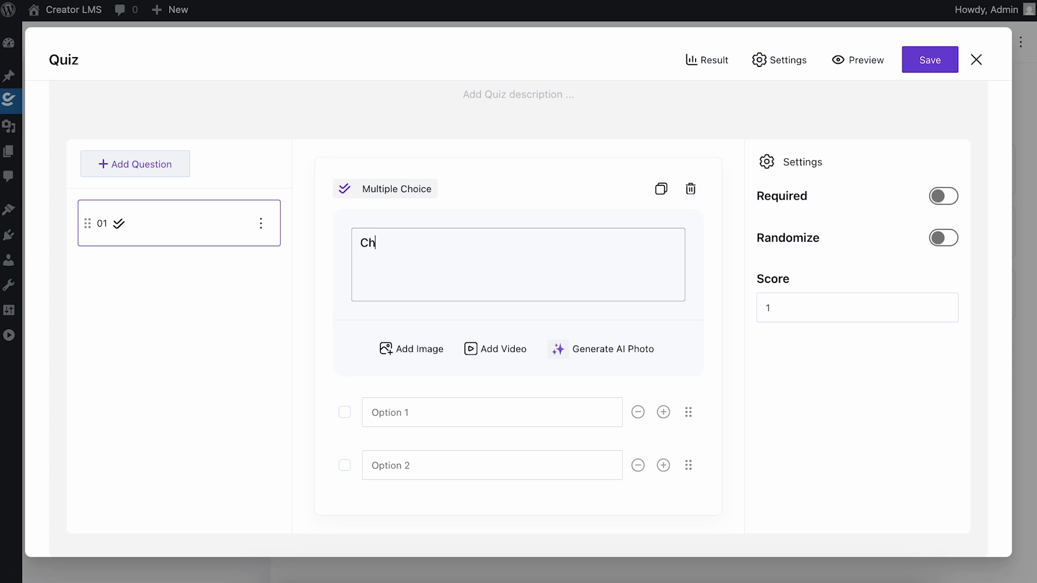
key(BackSpace)
key(BackSpace)
text(ha)
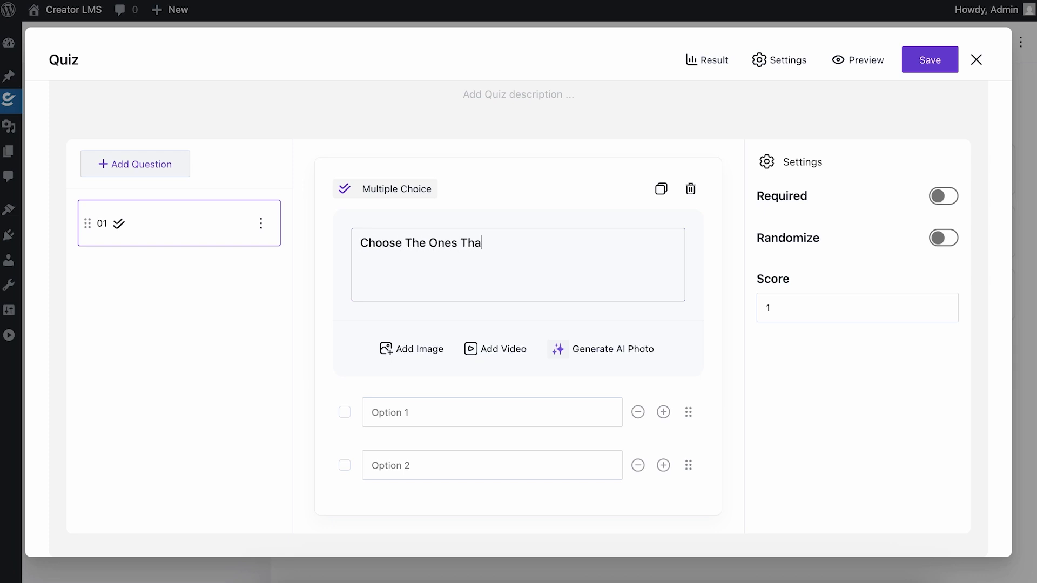
text(t Apply to Content Marketing)
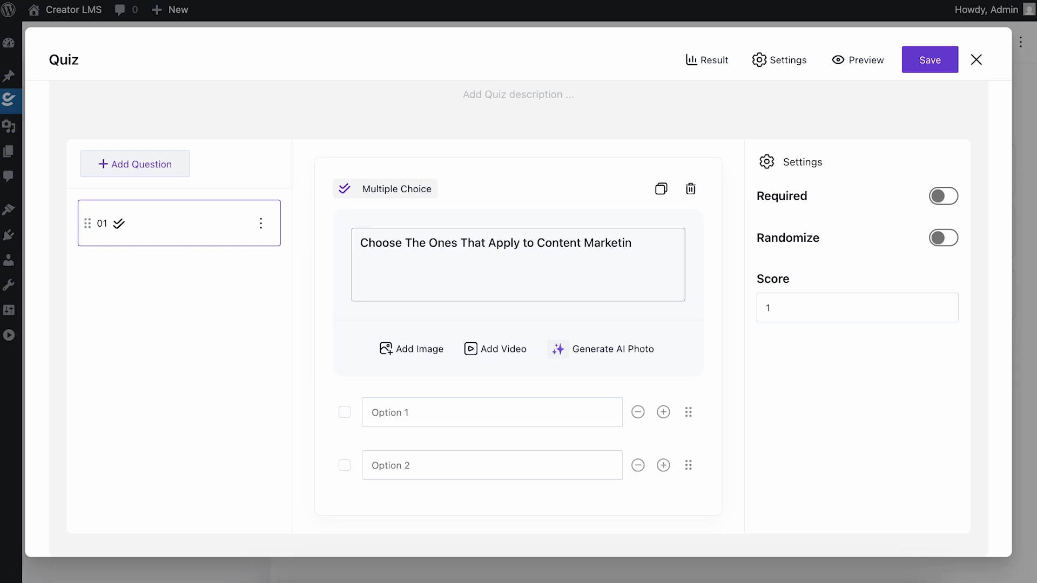
Give the question four answer options: SEO, Videos, Emails and Paid Ads.
click(421, 416)
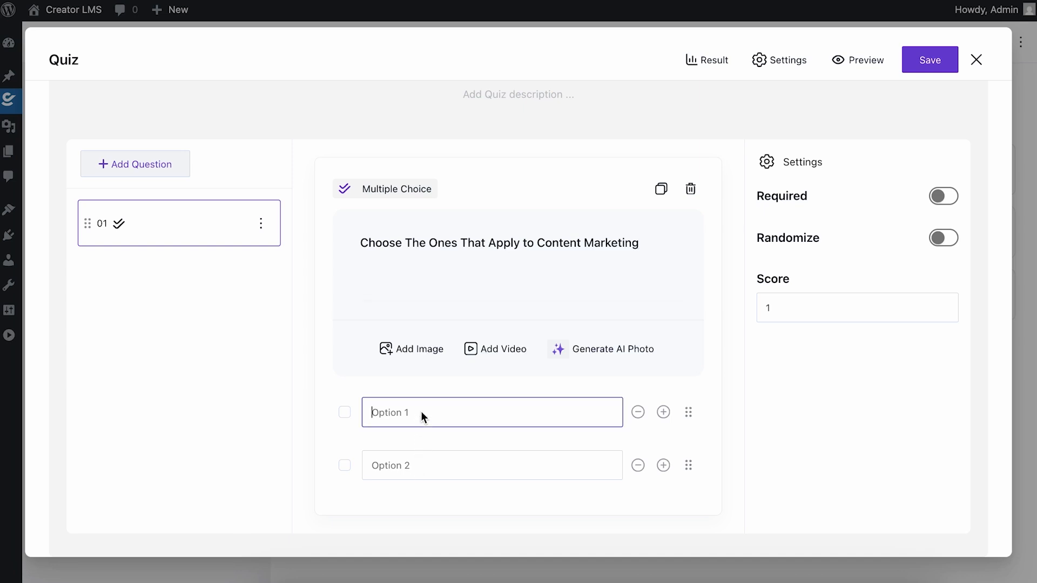
text(SEO)
click(408, 467)
text(Videos)
click(664, 466)
scroll(519, 384, down, 1)
click(462, 467)
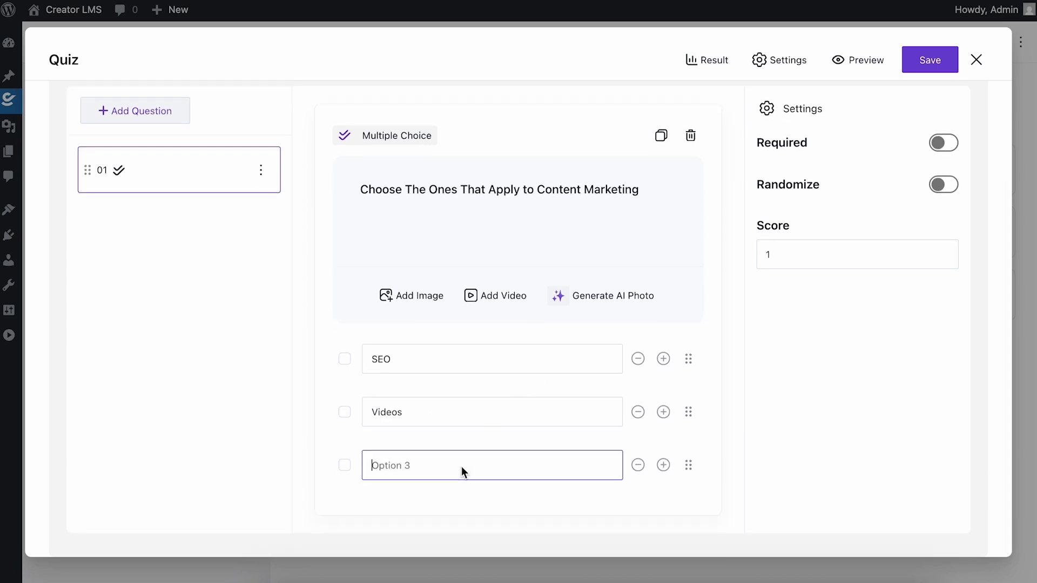
text(Emails)
click(663, 466)
click(470, 521)
scroll(470, 520, down, 1)
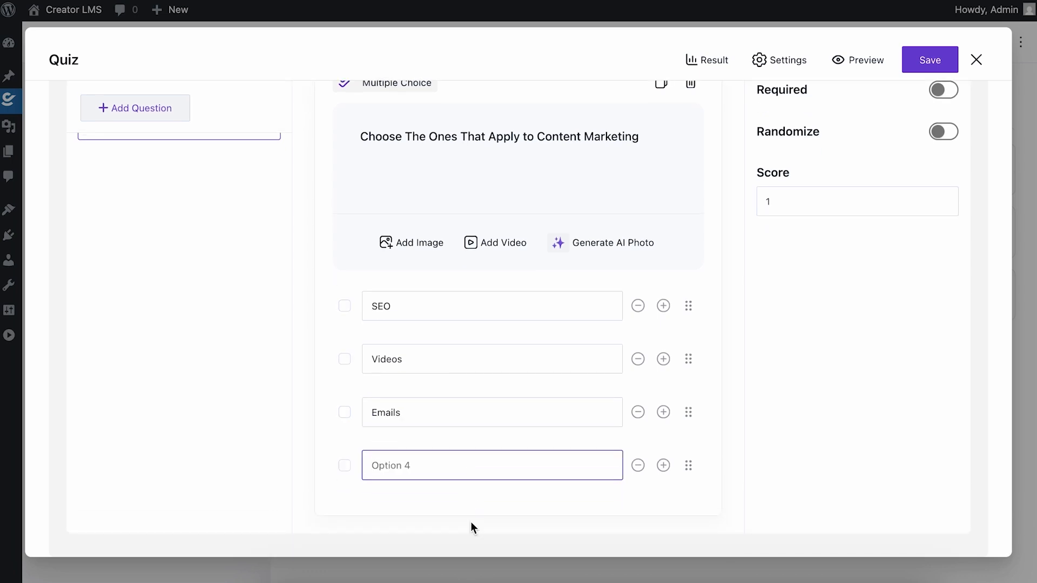
text(Paid Ads)
click(819, 468)
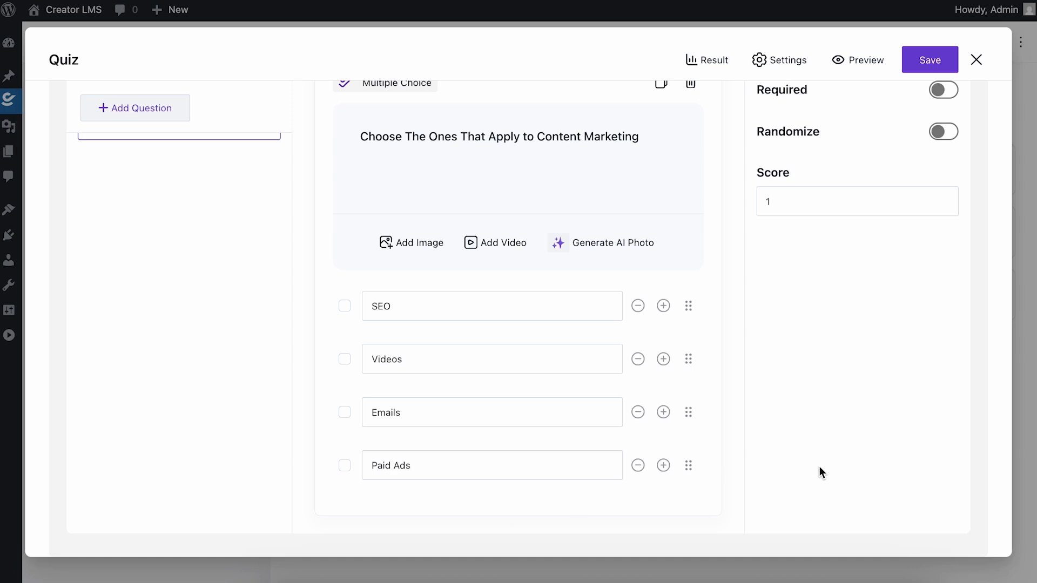
Mark the SEO, Videos and Emails options as correct answers.
click(345, 306)
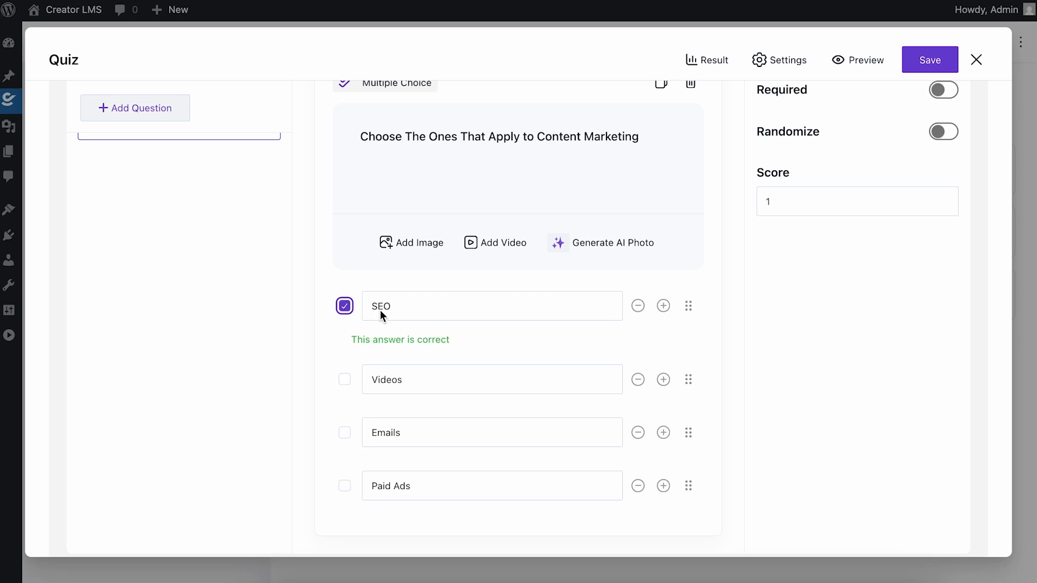
click(343, 378)
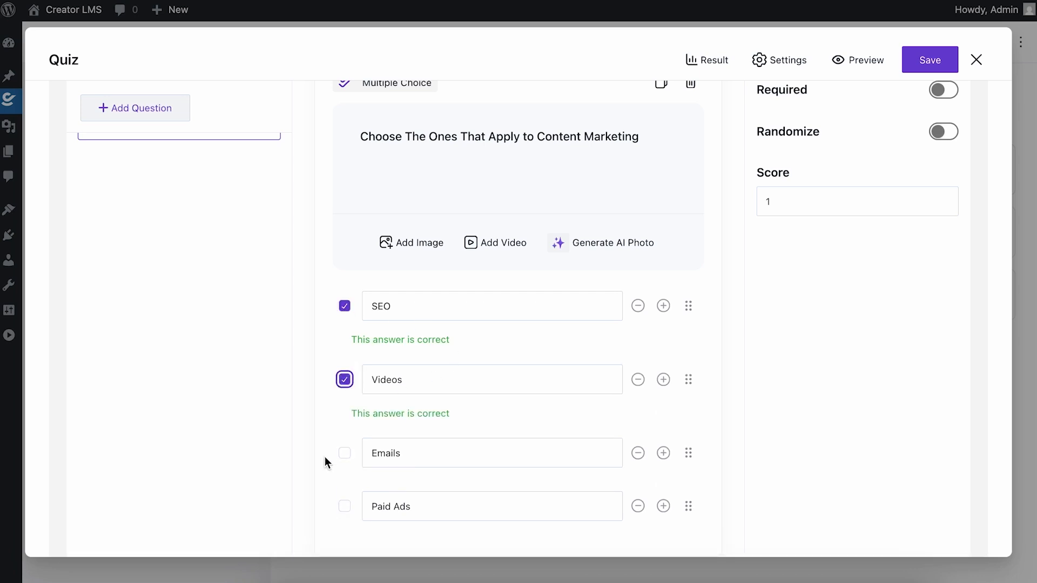
click(345, 452)
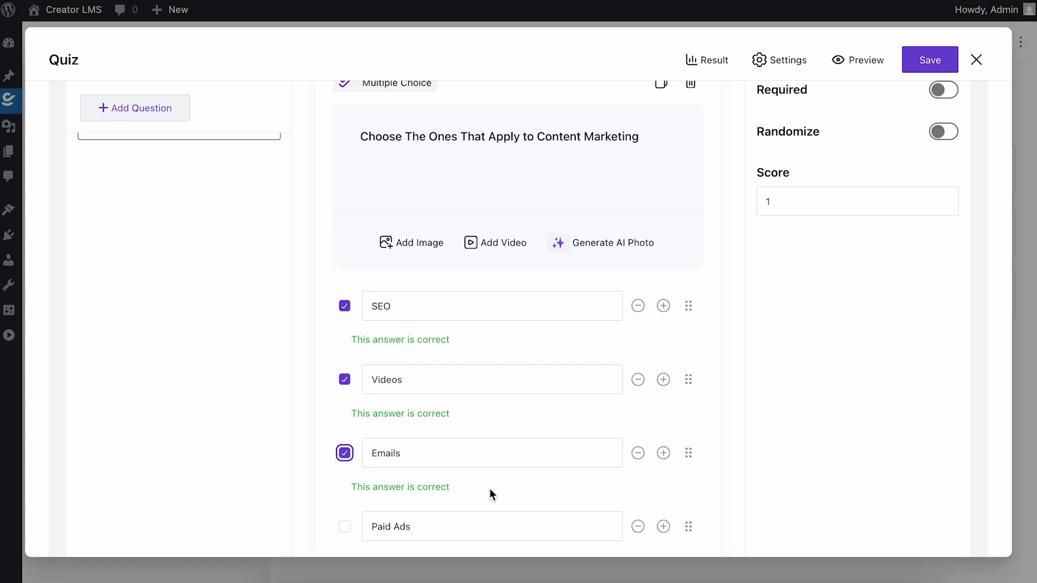
Make the question required, randomize its options and set its score to 5.
scroll(489, 488, up, 3)
scroll(489, 488, down, 3)
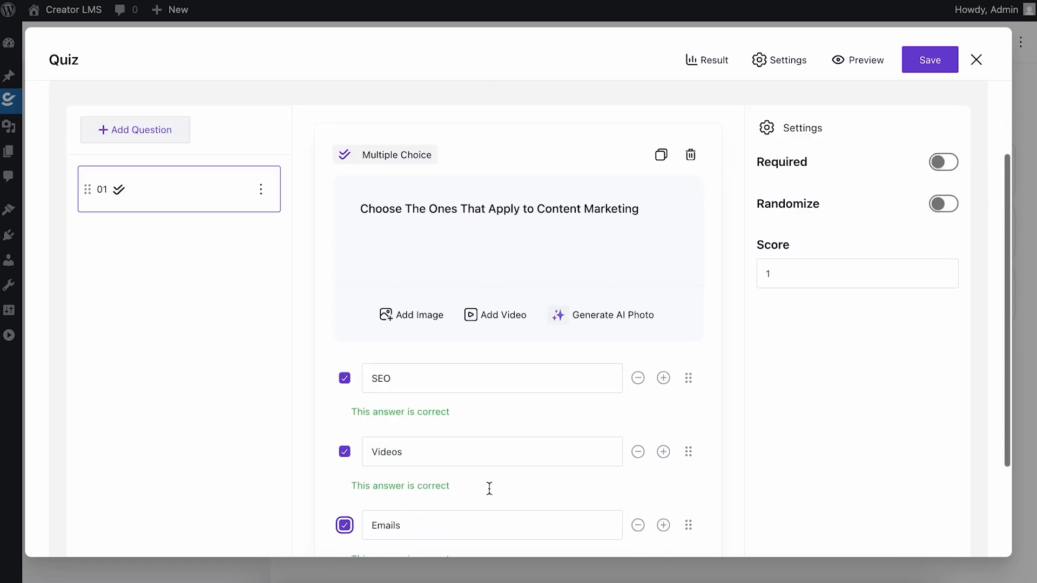
scroll(873, 199, up, 3)
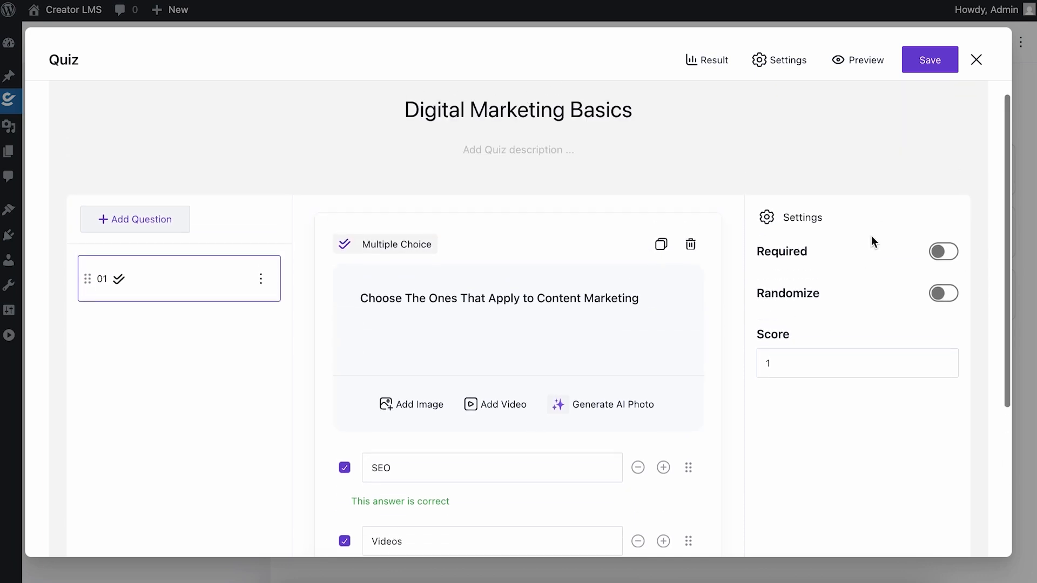
click(940, 251)
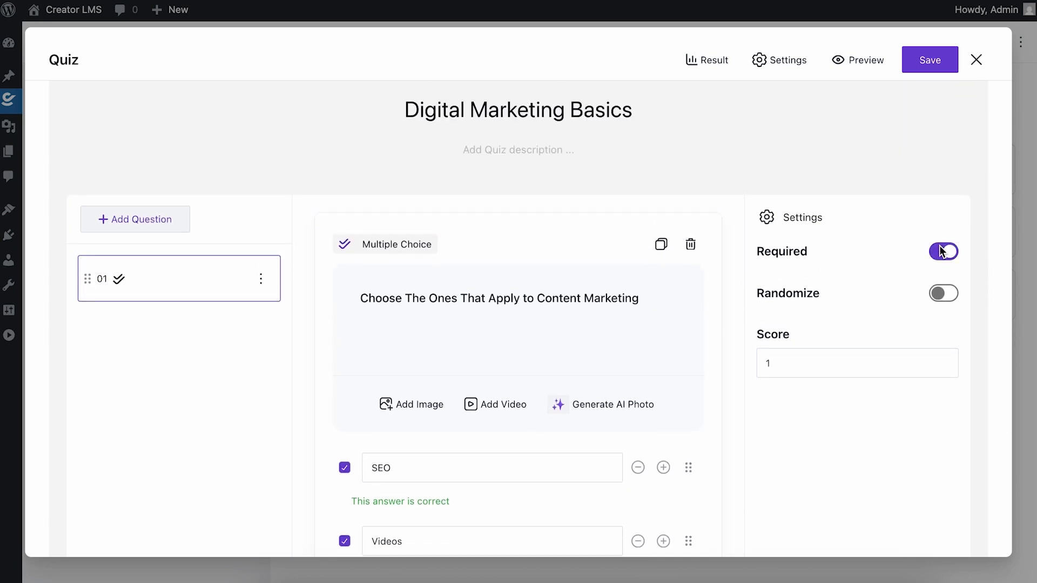
click(944, 293)
click(781, 363)
key(BackSpace)
text(5)
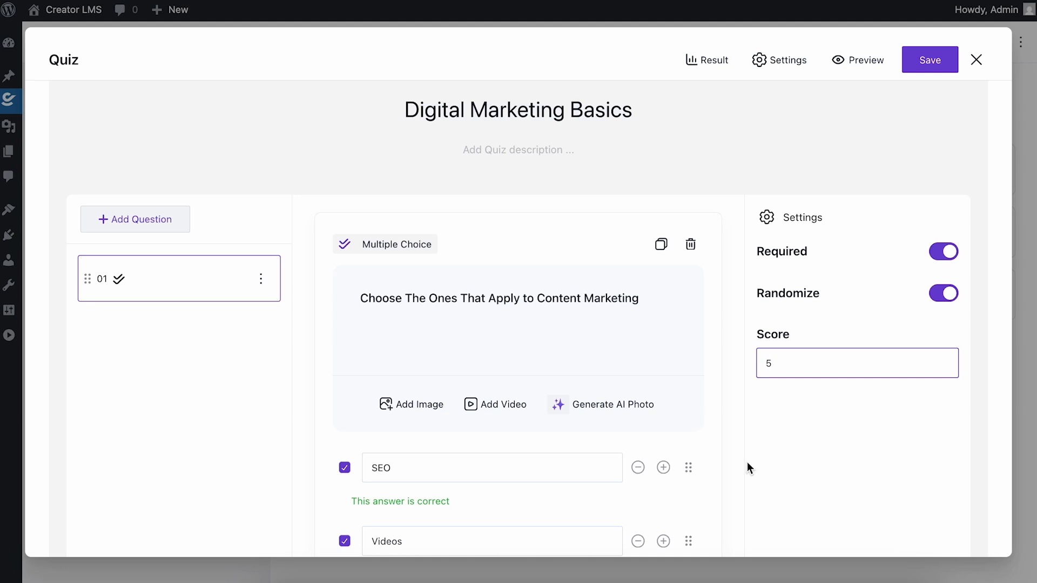
click(828, 477)
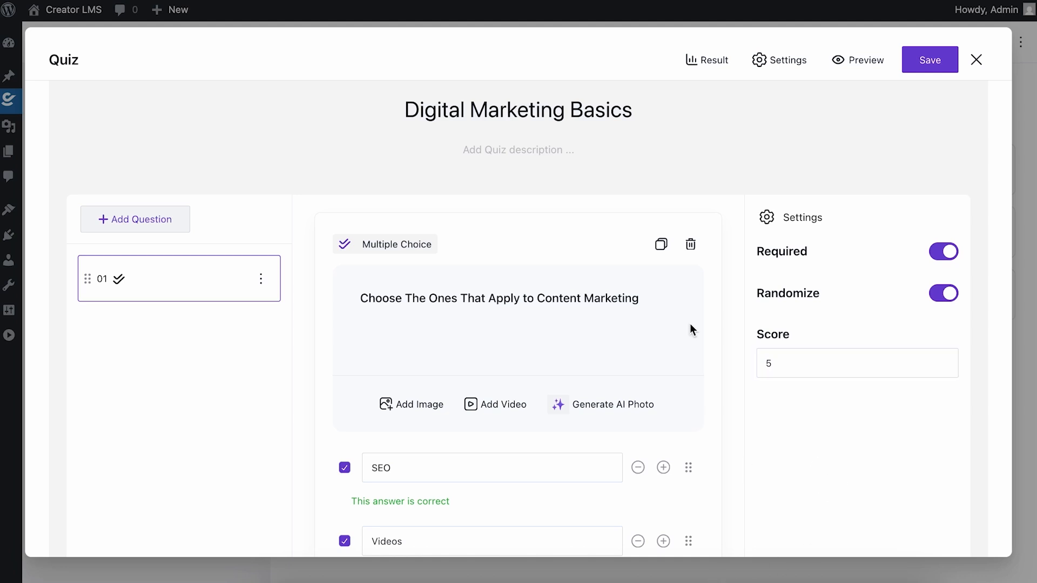
Add a Single Choice question as question 02, look over its fields and delete it.
click(144, 224)
drag(862, 277, 474, 325)
scroll(506, 394, down, 2)
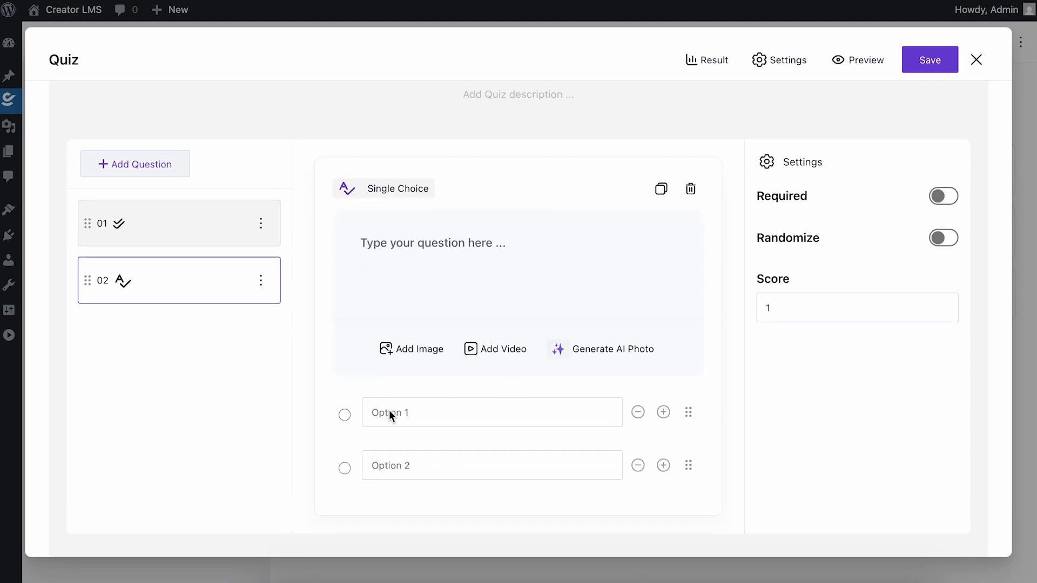
click(690, 190)
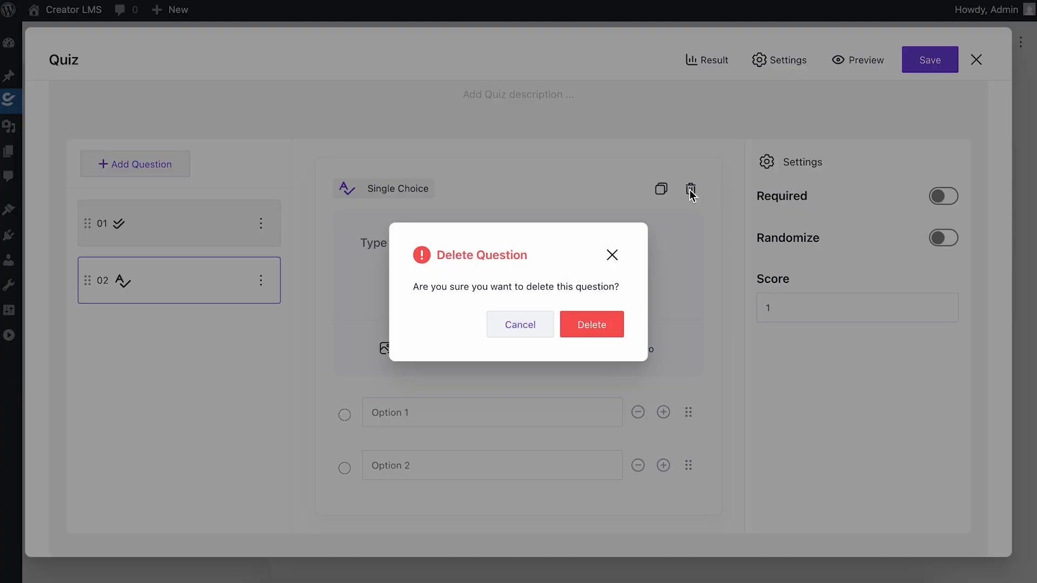
click(595, 322)
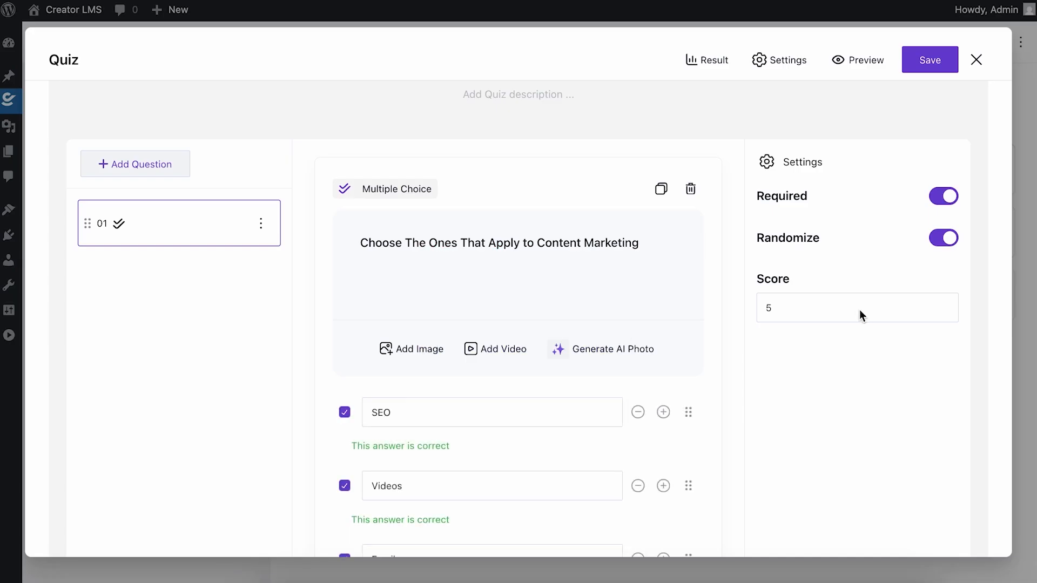
Add a Long Text question as question 02, look over its fields and delete it.
click(148, 163)
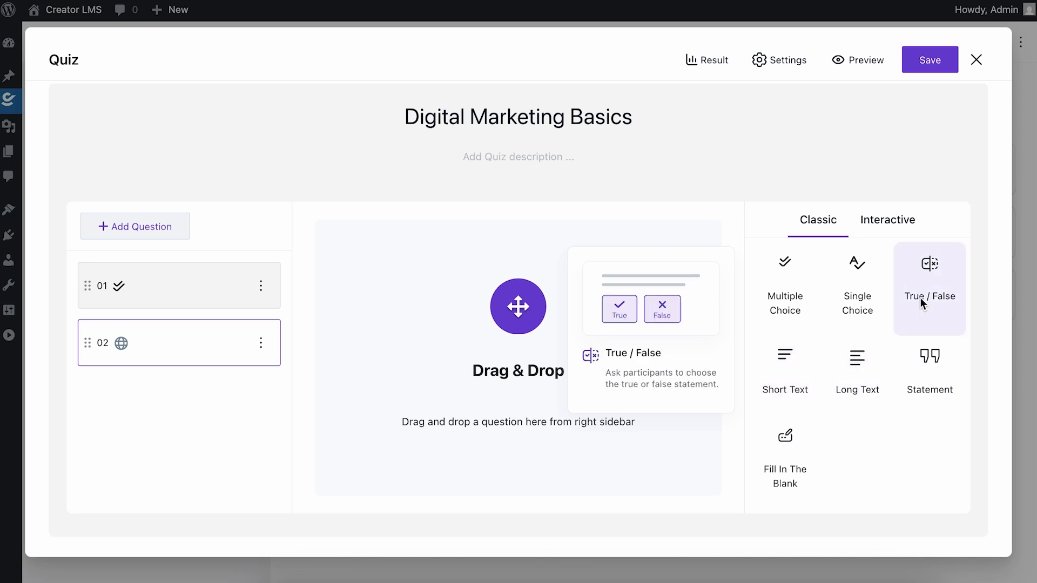
drag(883, 388, 484, 339)
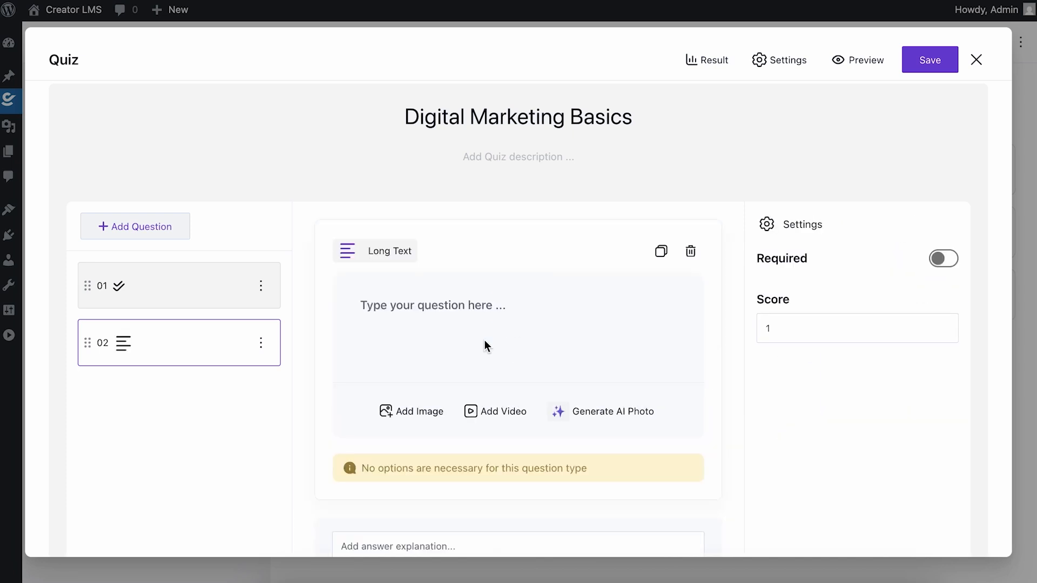
scroll(484, 339, down, 2)
scroll(484, 339, up, 2)
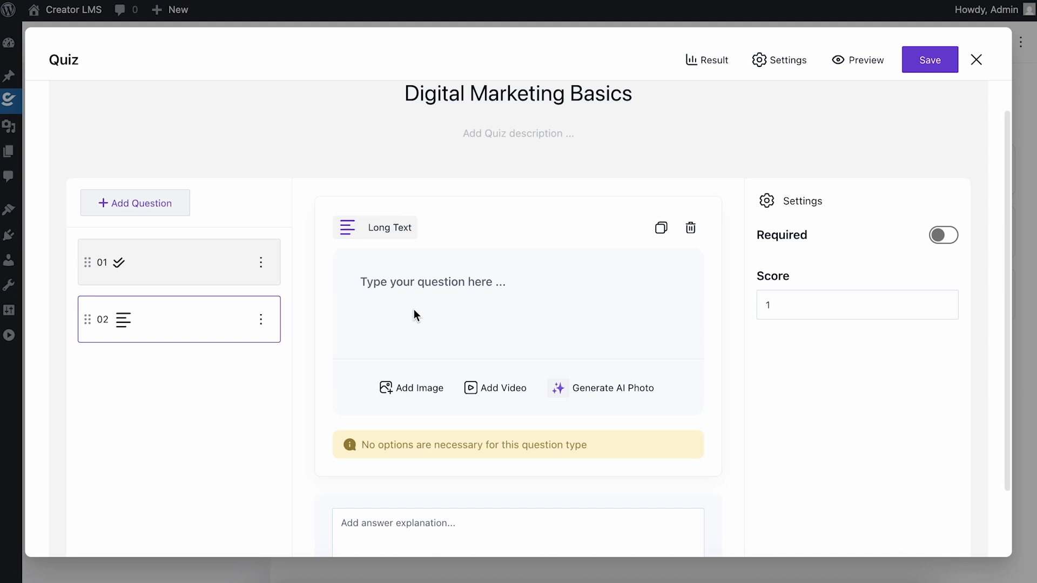
scroll(548, 292, down, 3)
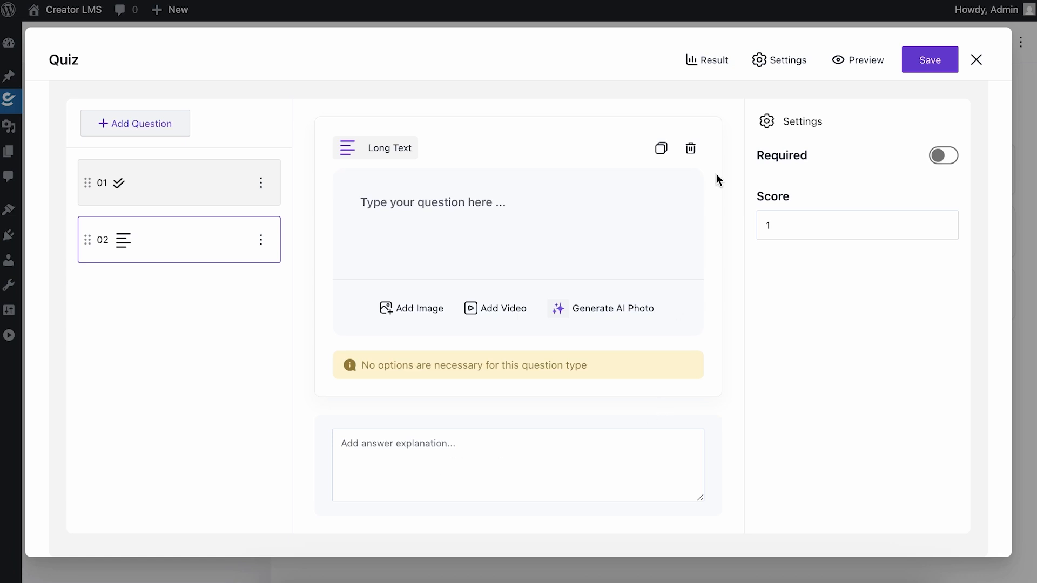
click(690, 146)
click(572, 319)
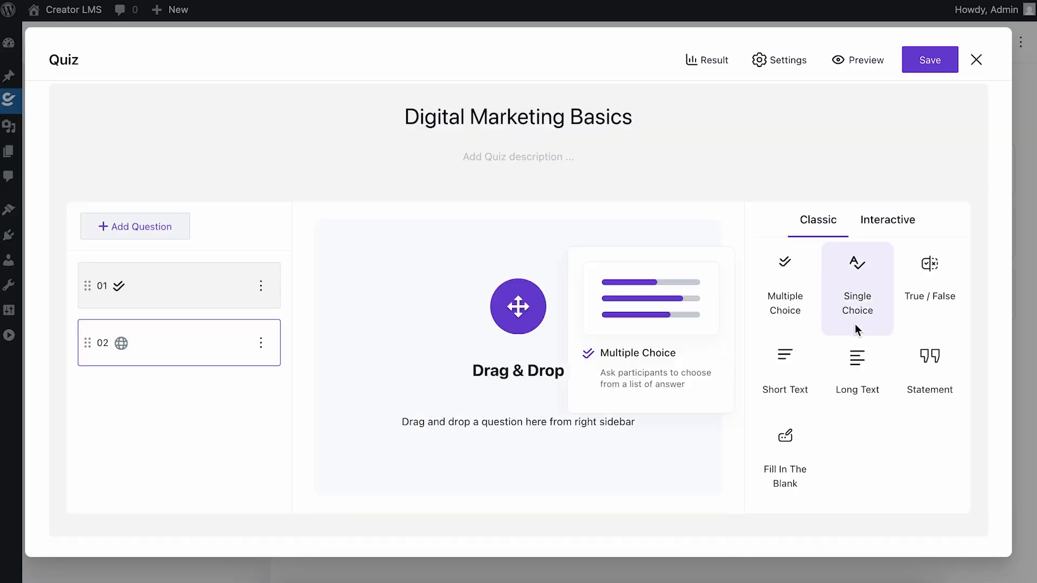
Try a Statement question as question 02 and delete it.
drag(918, 372, 446, 282)
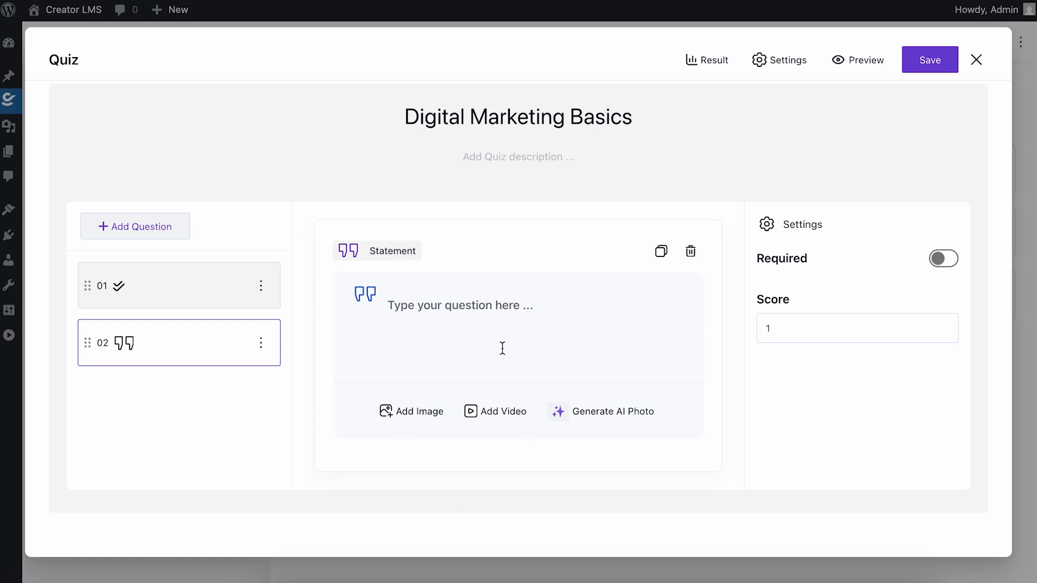
click(121, 227)
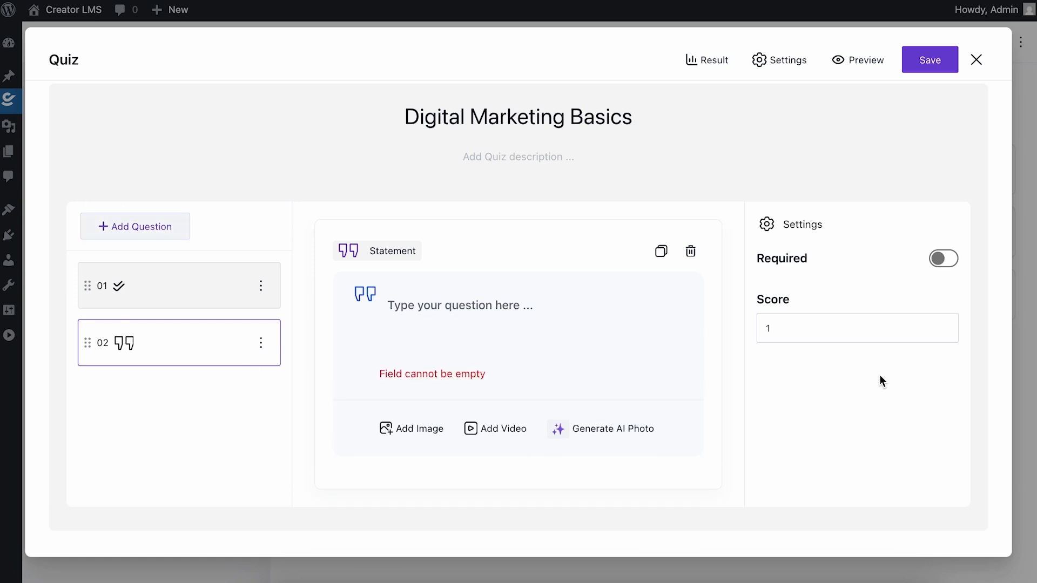
click(690, 251)
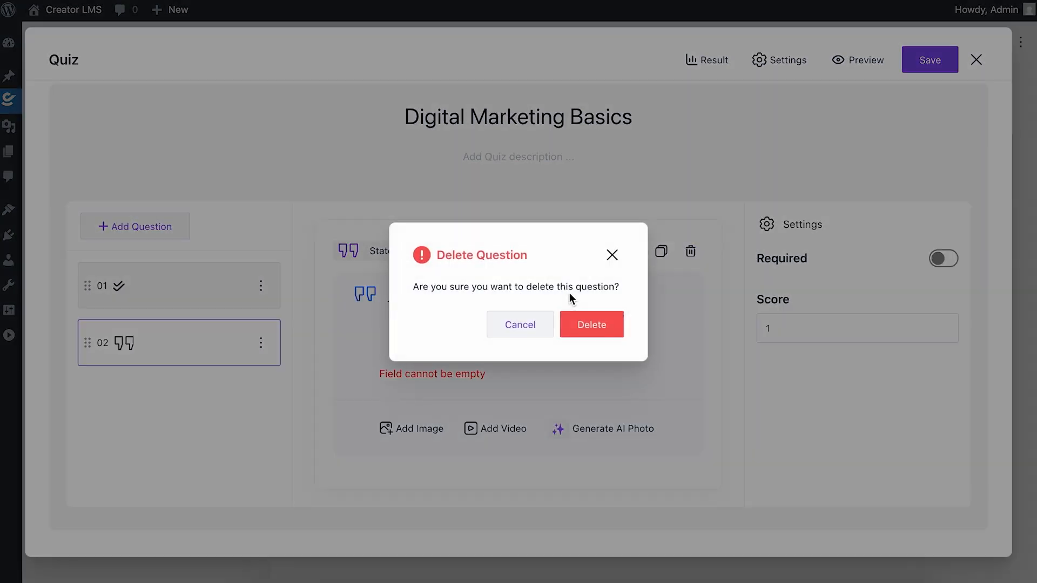
click(593, 326)
Add a Fill In The Blank question as question 02, try blank underscores in its text and delete it.
click(171, 229)
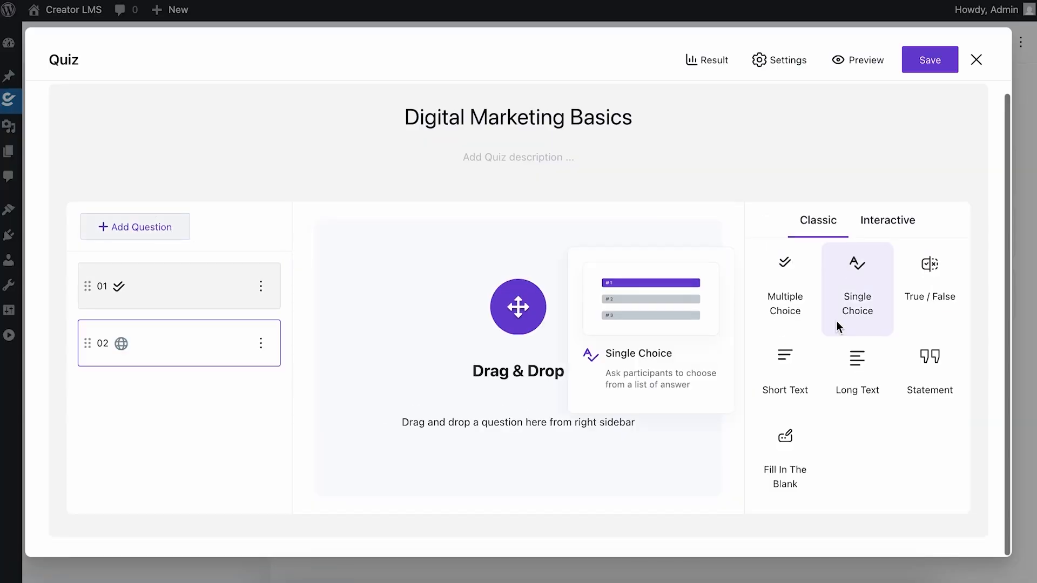
drag(794, 463, 486, 335)
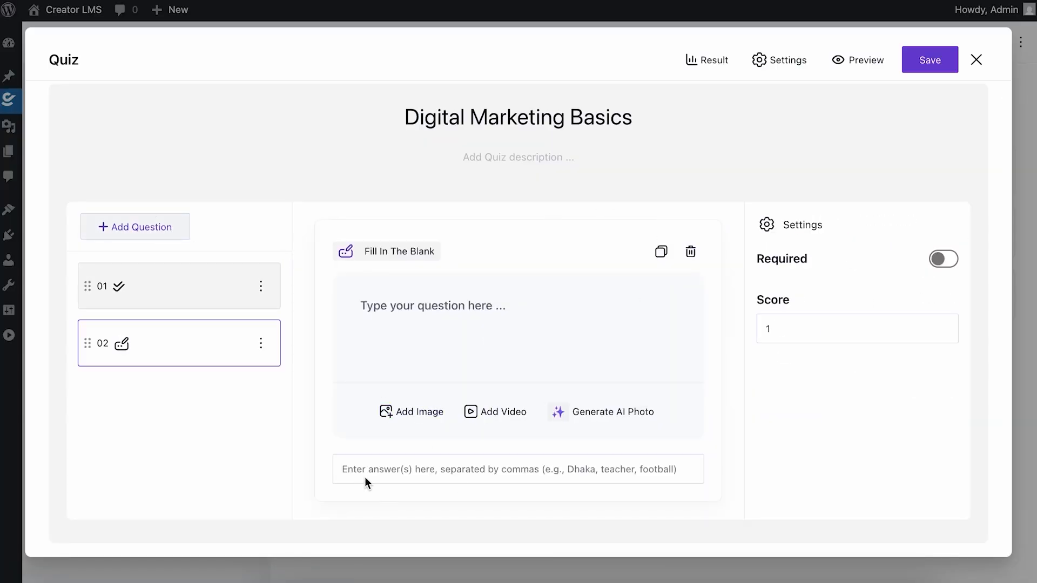
click(461, 313)
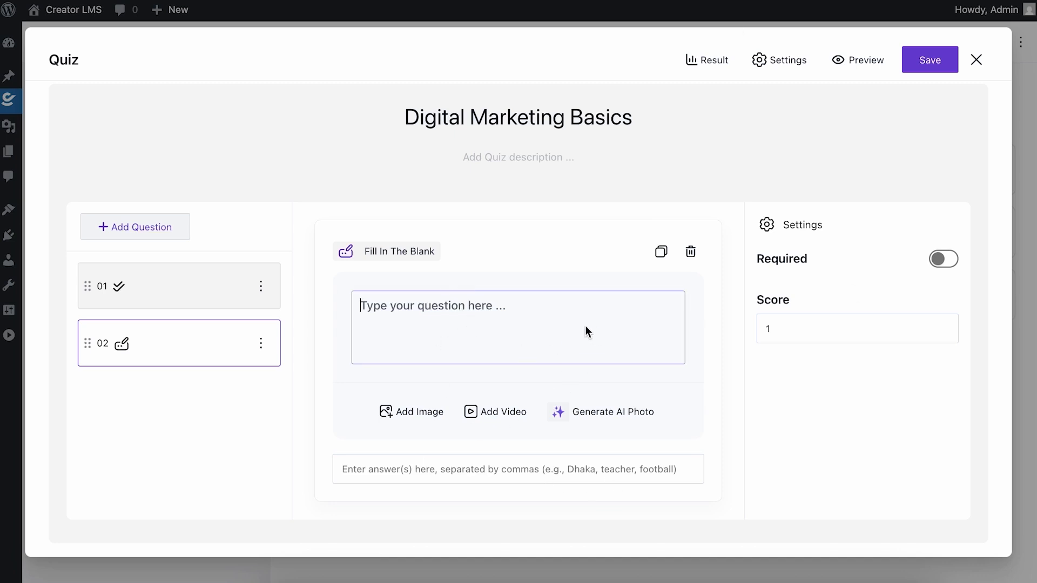
text(__)
key(BackSpace)
key(BackSpace)
click(691, 251)
click(591, 324)
Add a Reorder question as question 02 and give it a third option.
click(179, 227)
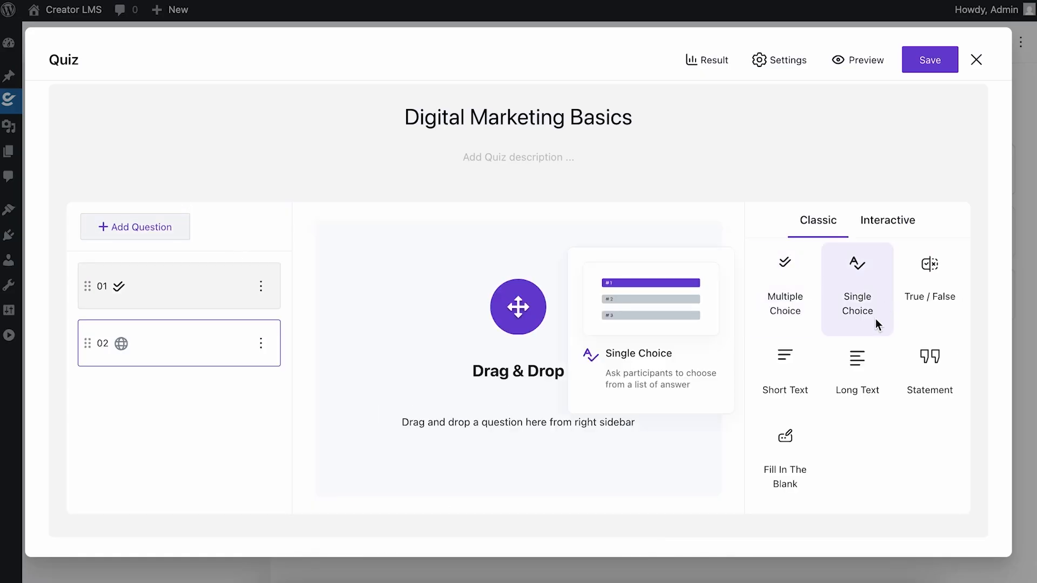
click(881, 218)
drag(791, 265, 476, 359)
scroll(475, 358, down, 2)
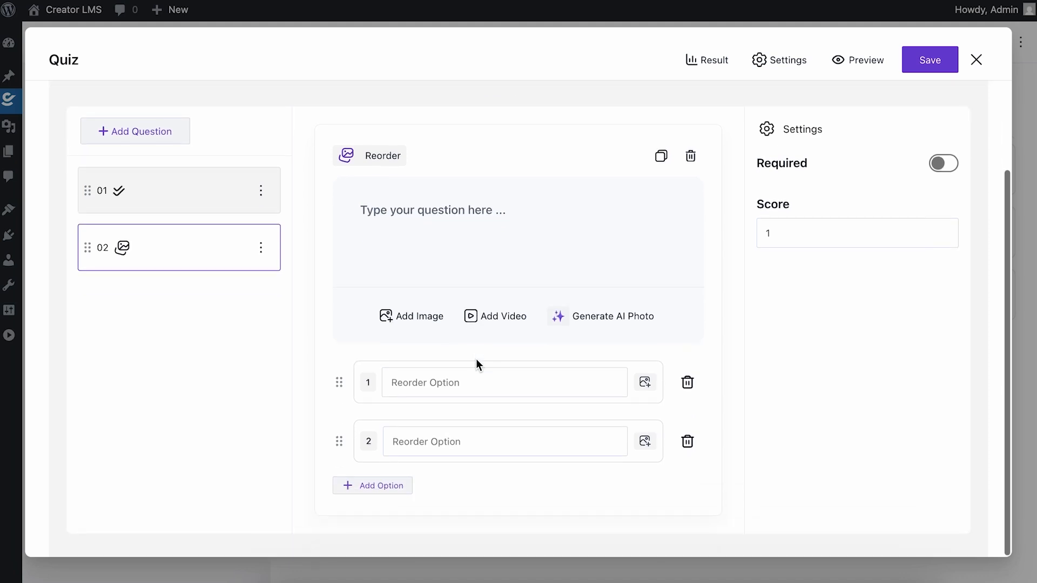
click(373, 486)
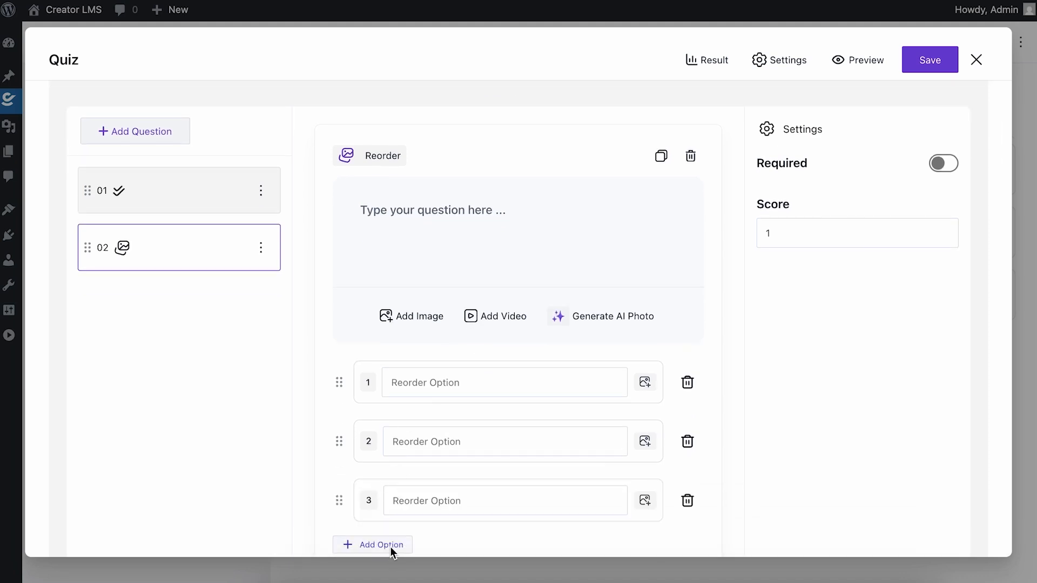
Enter "What do you do when you write blogs" as the text of the Reorder question.
click(422, 206)
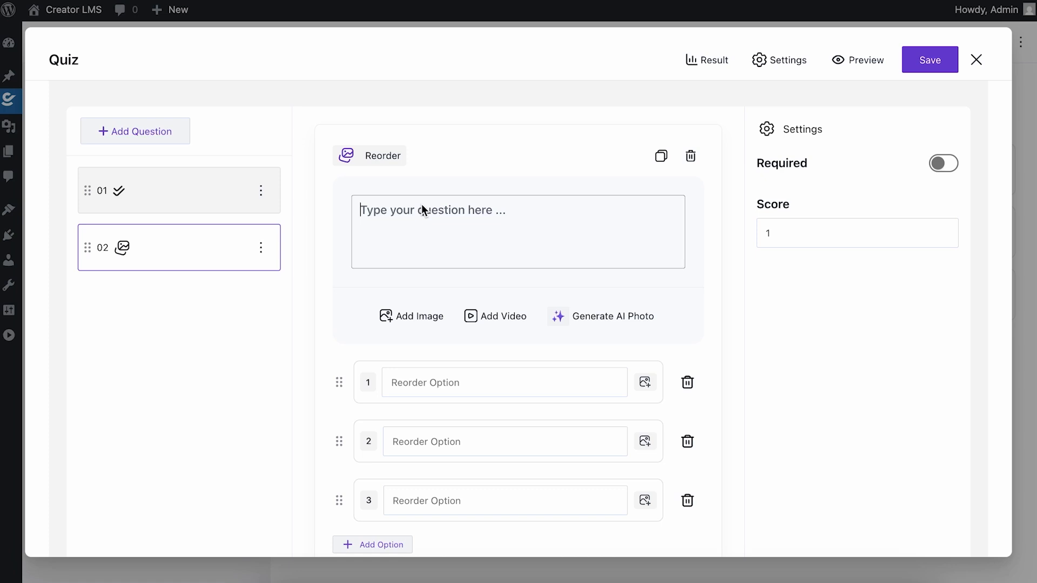
text(What do you do wh)
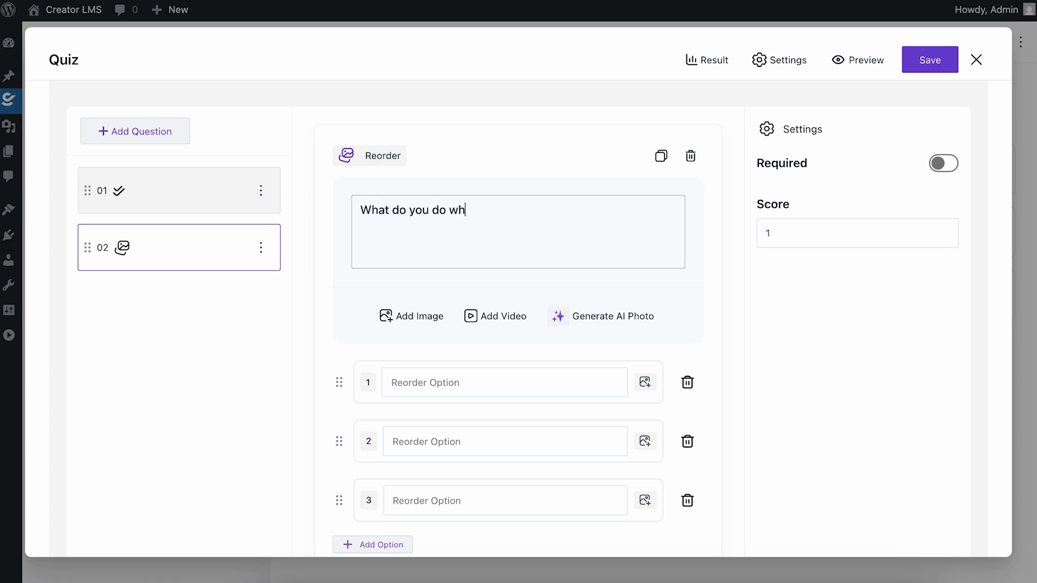
text(en you write blogs)
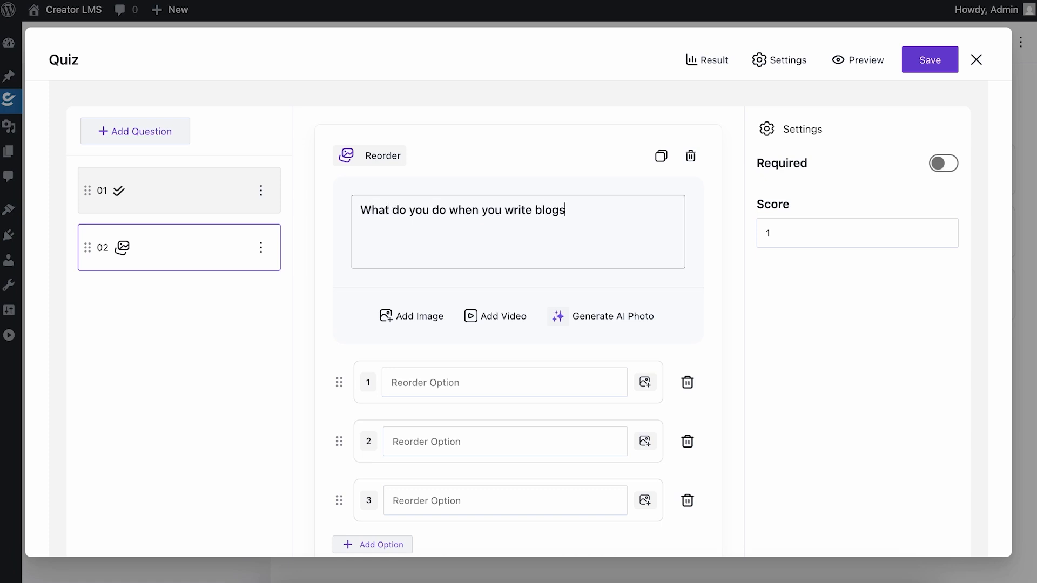
Fill the first two reorder options with "Generating outlines" and "Create content brief", and enter "Choo" in the third.
click(468, 372)
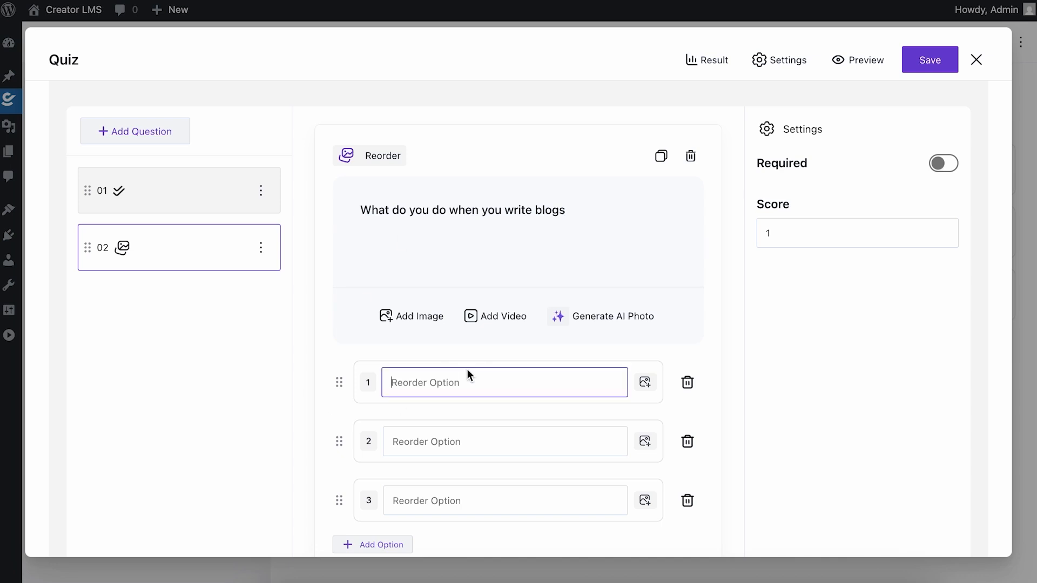
text(Generating outlines)
click(474, 448)
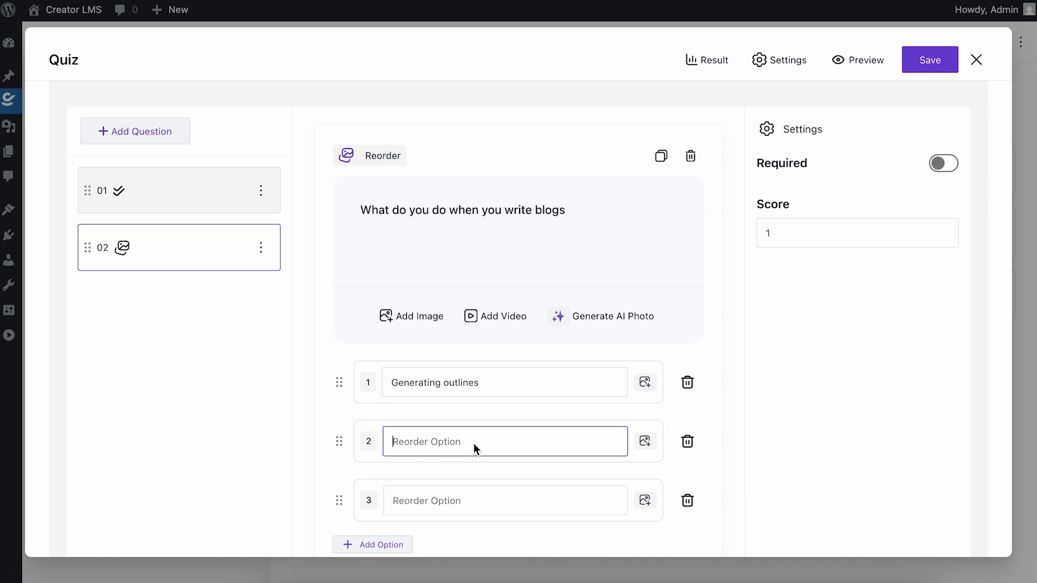
text(Create content brief)
click(437, 499)
text(Choo)
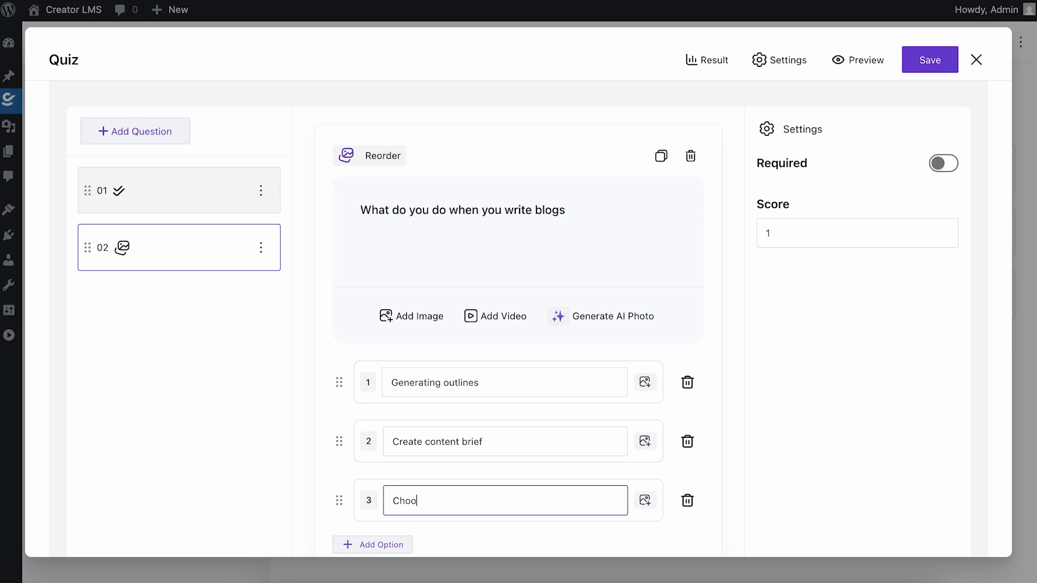
Add a fourth reorder option, move it to the first position and fill it with "Choose Keyword".
click(352, 543)
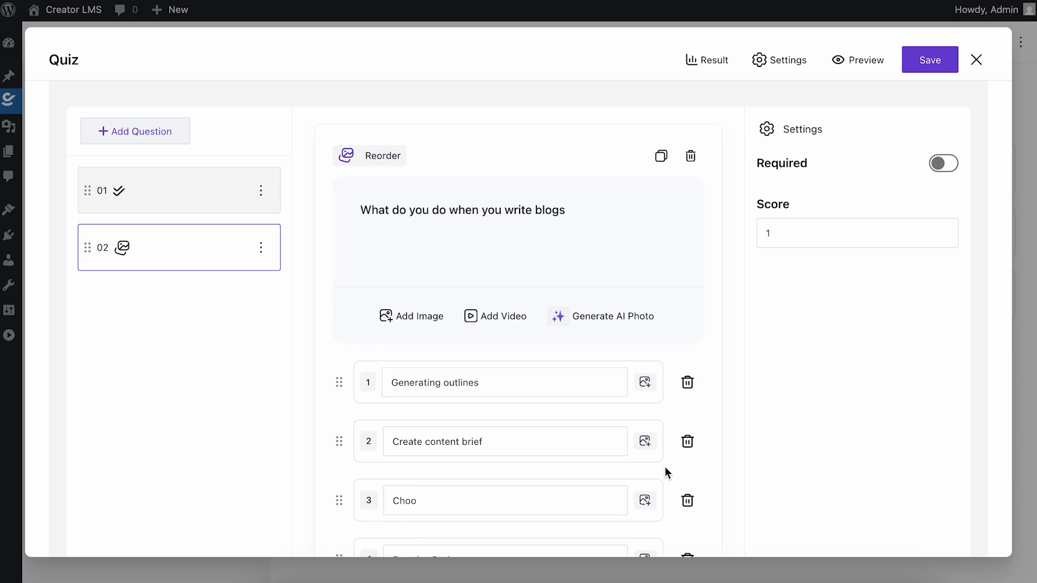
scroll(665, 467, down, 3)
drag(340, 447, 339, 244)
click(474, 266)
text(Choose)
text(Keyword)
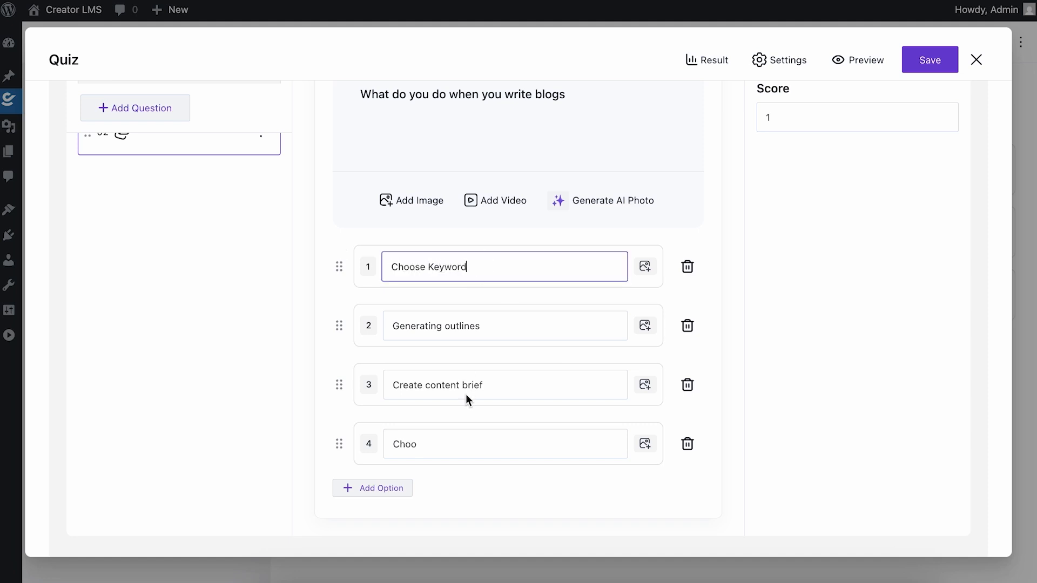
Replace the text of the last reorder option with "Write the blog".
click(426, 443)
double_click(427, 442)
text(Write the blog)
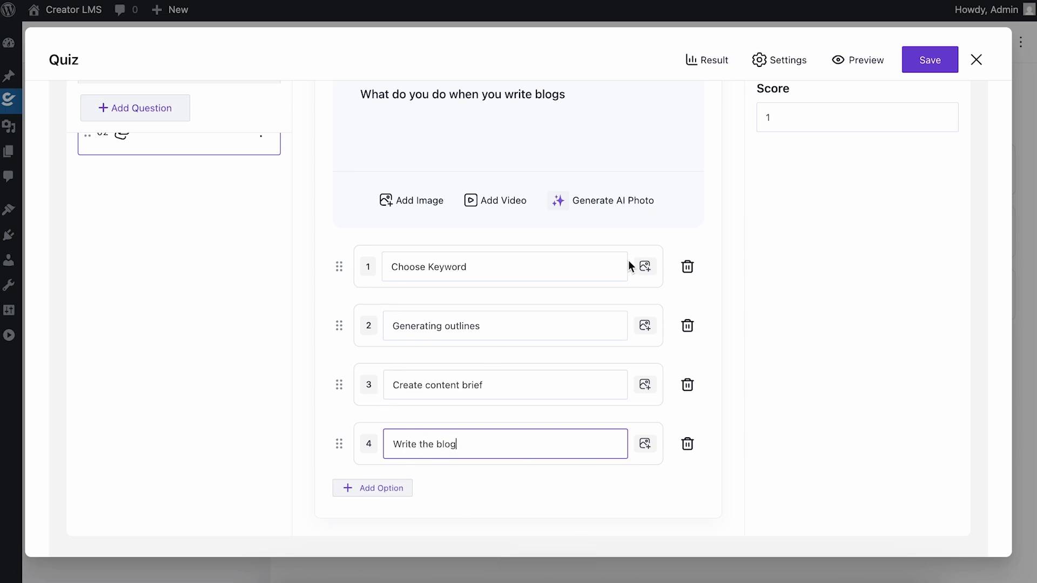
View the Media Library images available for the first reorder option and close the selection without choosing one.
click(645, 267)
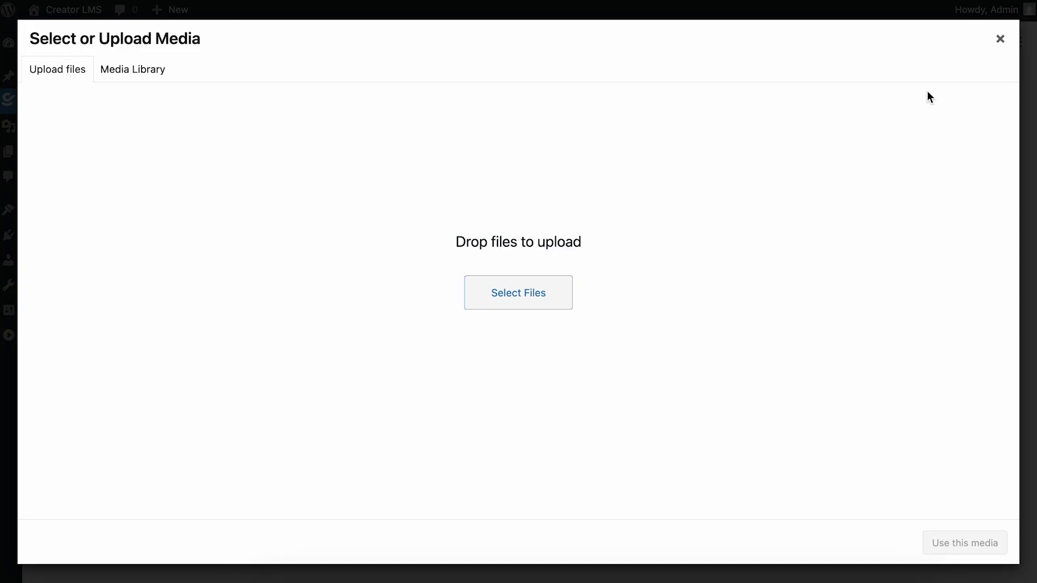
click(132, 69)
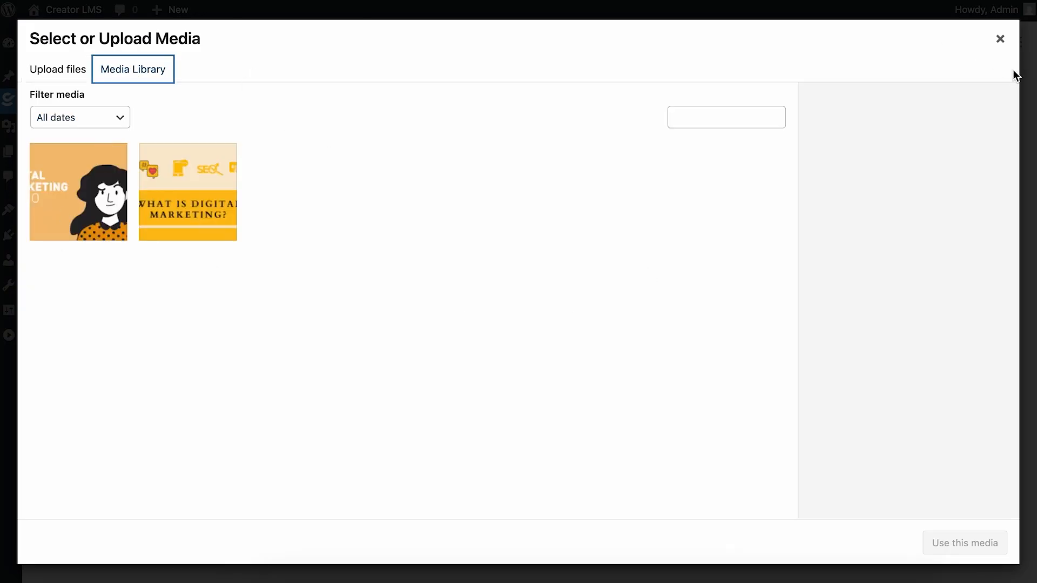
click(999, 40)
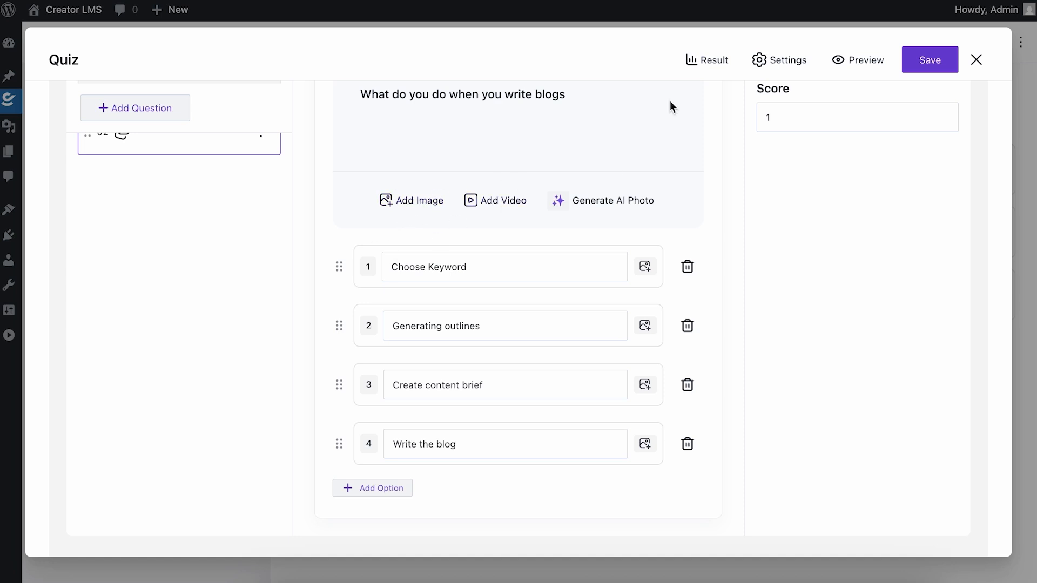
Review the Reorder question's text, the order of its options and its Required and Score settings.
scroll(433, 116, up, 2)
scroll(433, 116, up, 1)
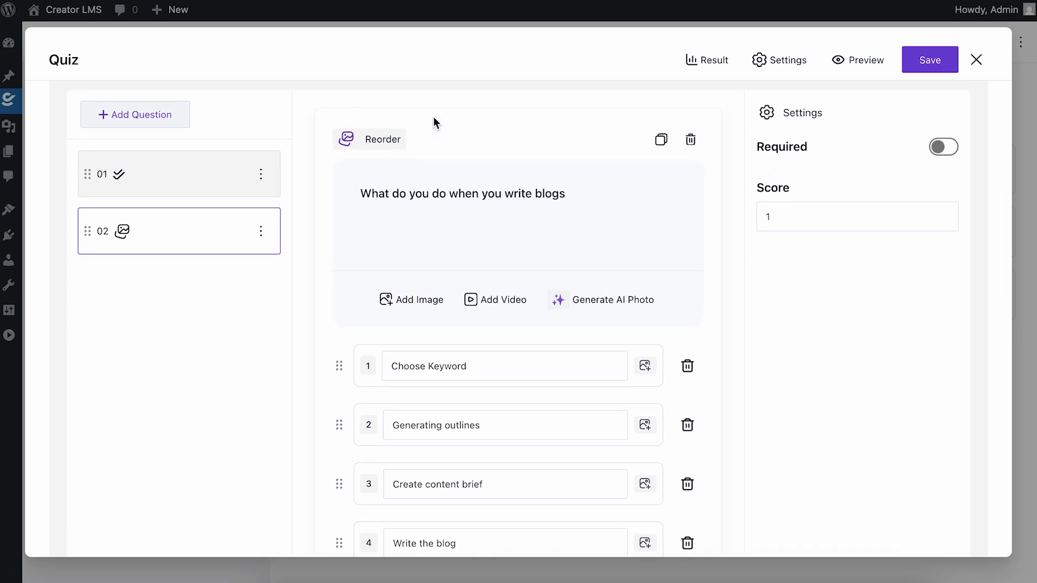
scroll(465, 259, down, 2)
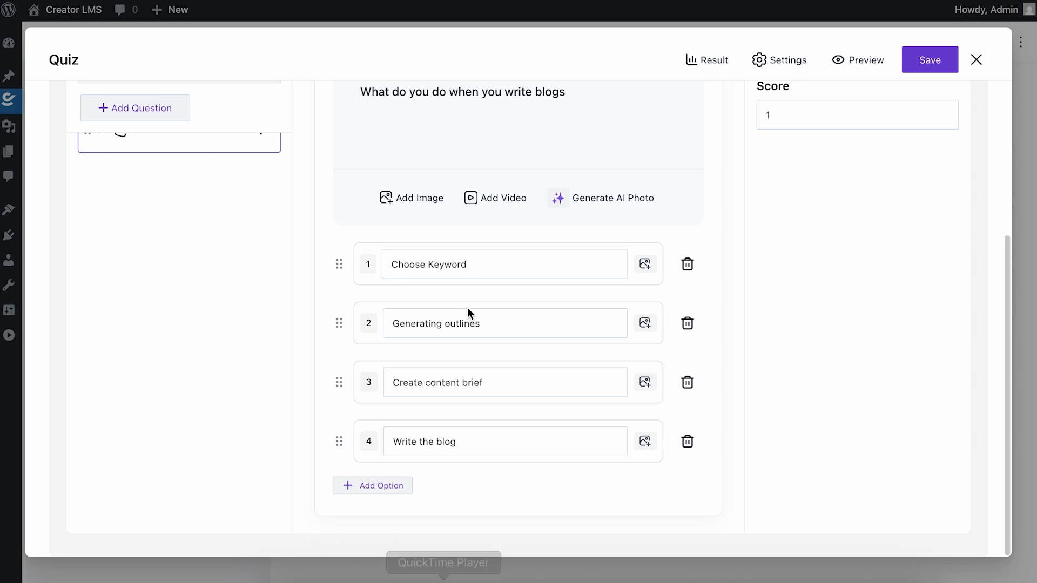
scroll(587, 191, up, 2)
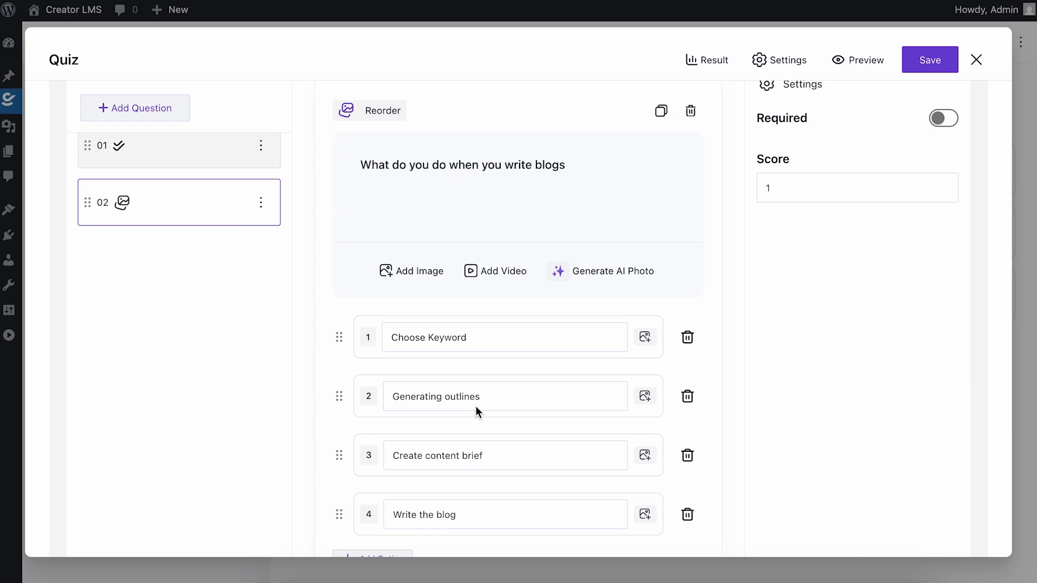
scroll(475, 406, up, 3)
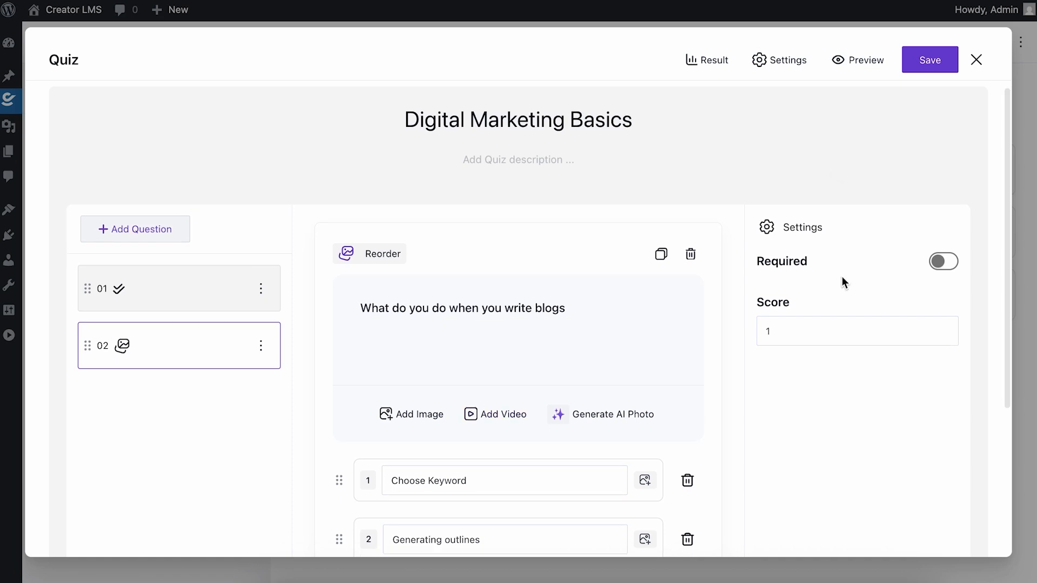
scroll(842, 278, down, 3)
scroll(841, 278, up, 2)
Add a Matching question as question 03 with the text "Match these terms".
click(152, 148)
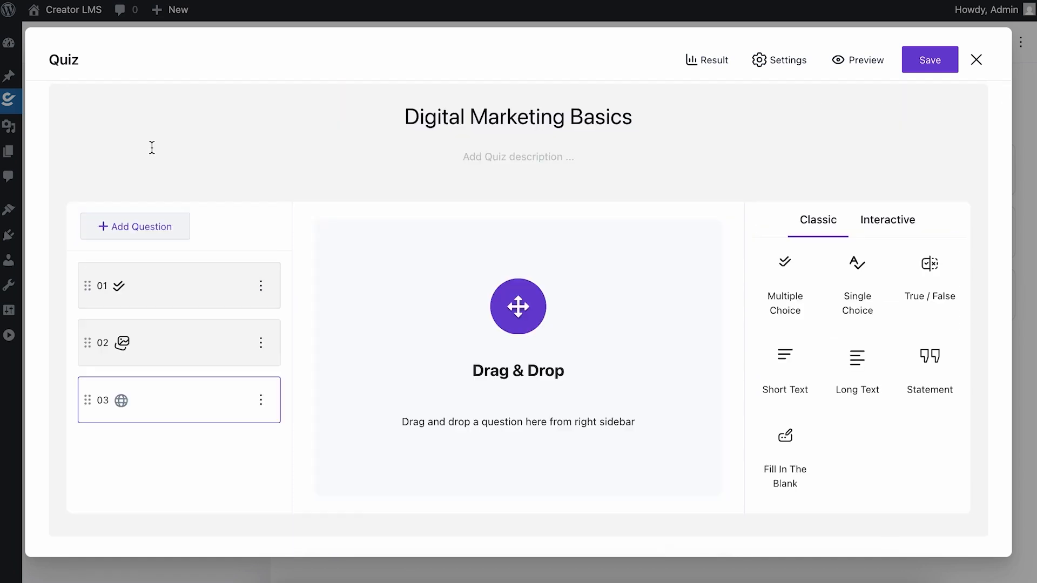
click(867, 223)
mouse_move(864, 265)
drag(864, 264, 495, 293)
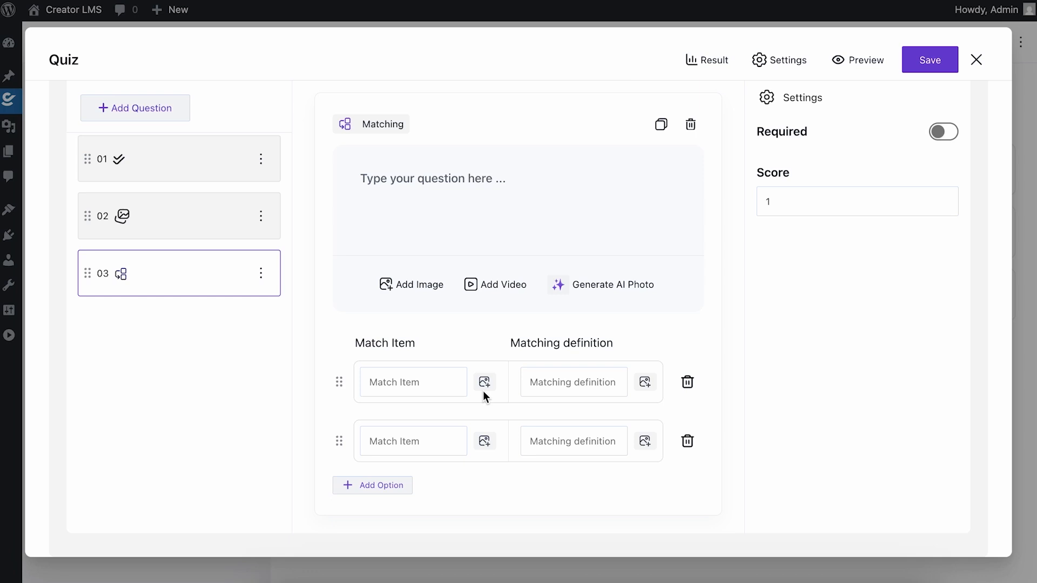
click(402, 393)
click(404, 179)
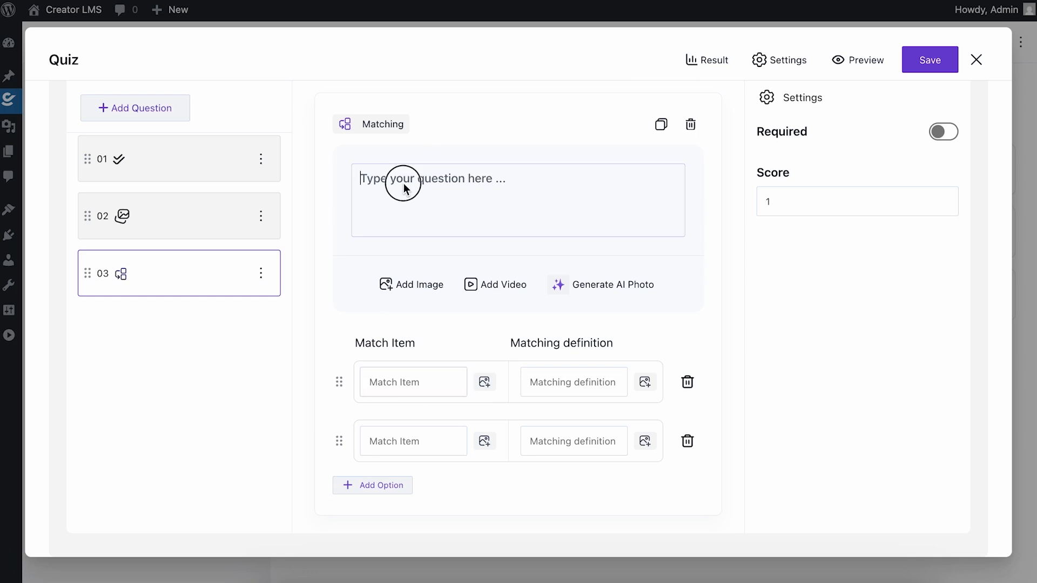
text(March these terms)
Fill the first matching pair with the item "SEO" and the definition "Search Engine Optimization".
click(388, 391)
text(SEO)
click(574, 383)
text(Se)
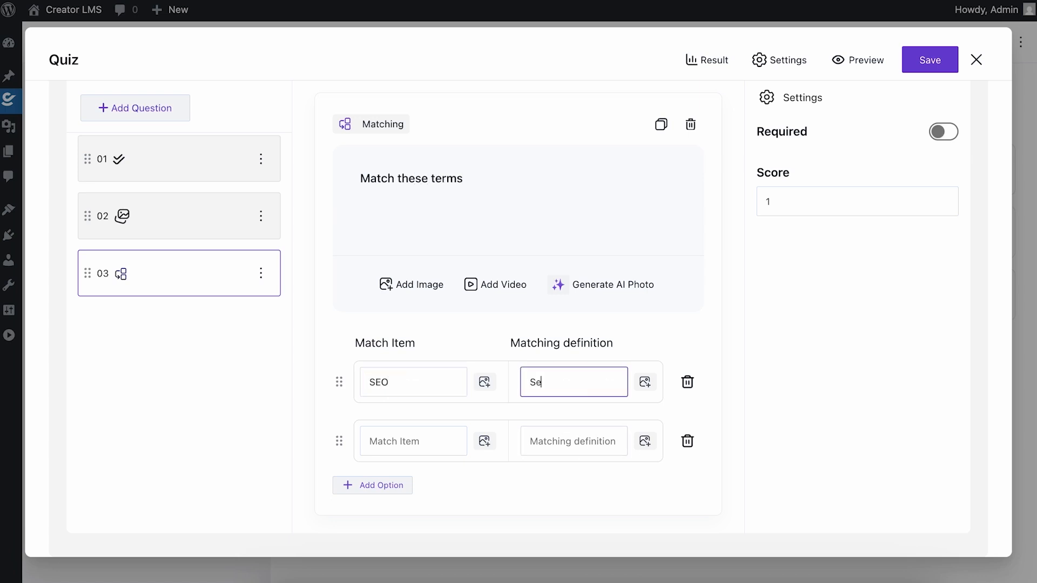
text(arch Engine Optimization)
Fill the second matching pair with the item "Blogs" and the definition "Keywords".
click(398, 448)
text(Blogs)
click(548, 440)
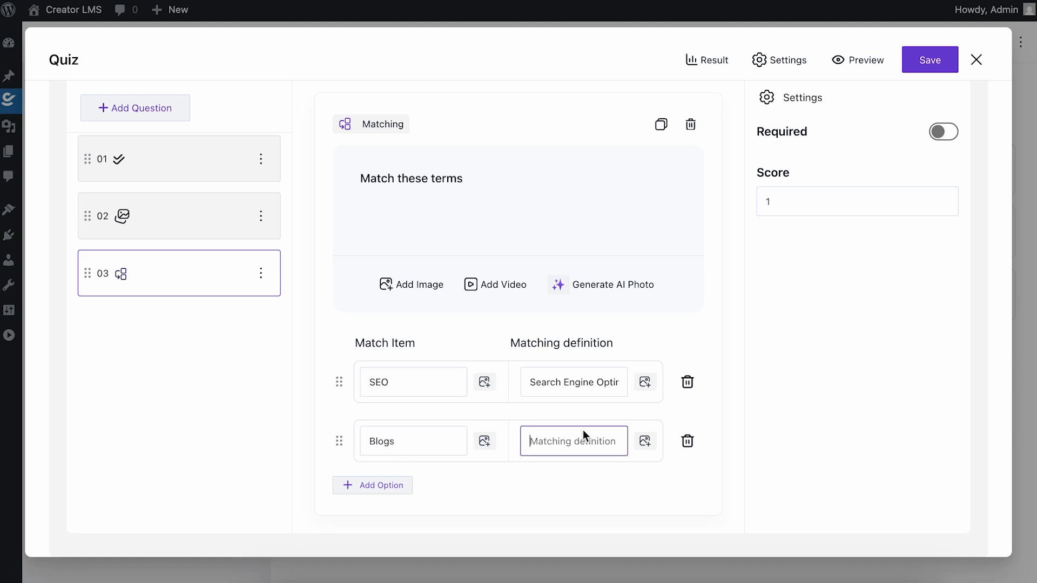
text(L)
key(BackSpace)
text(Keywords)
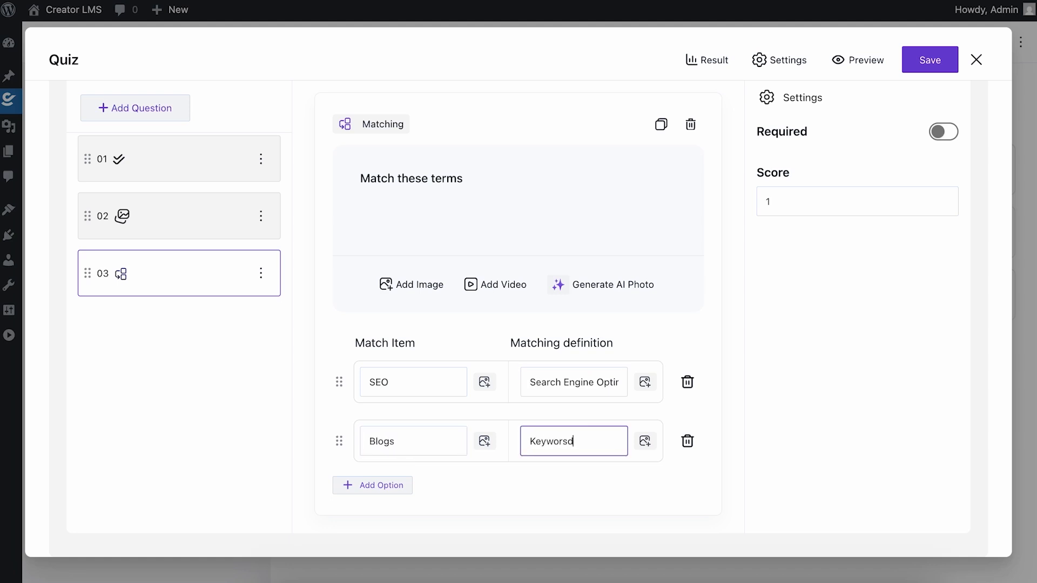
Add a third matching pair with the item "Videos" and the definition "Scripts", and save the quiz.
click(379, 498)
click(426, 450)
text(Videos)
click(544, 451)
text(Scripts)
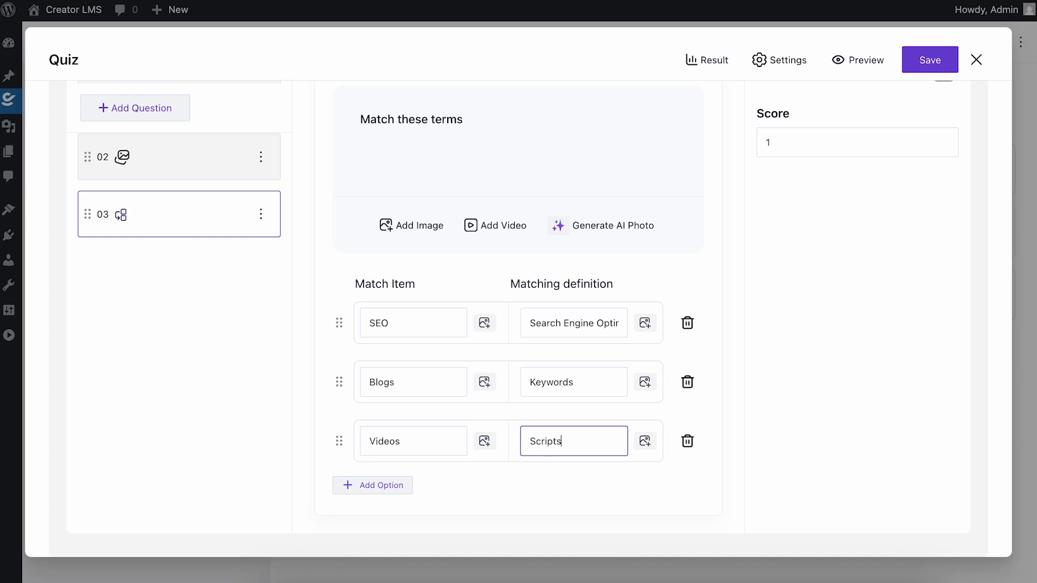
scroll(518, 313, up, 1)
click(929, 60)
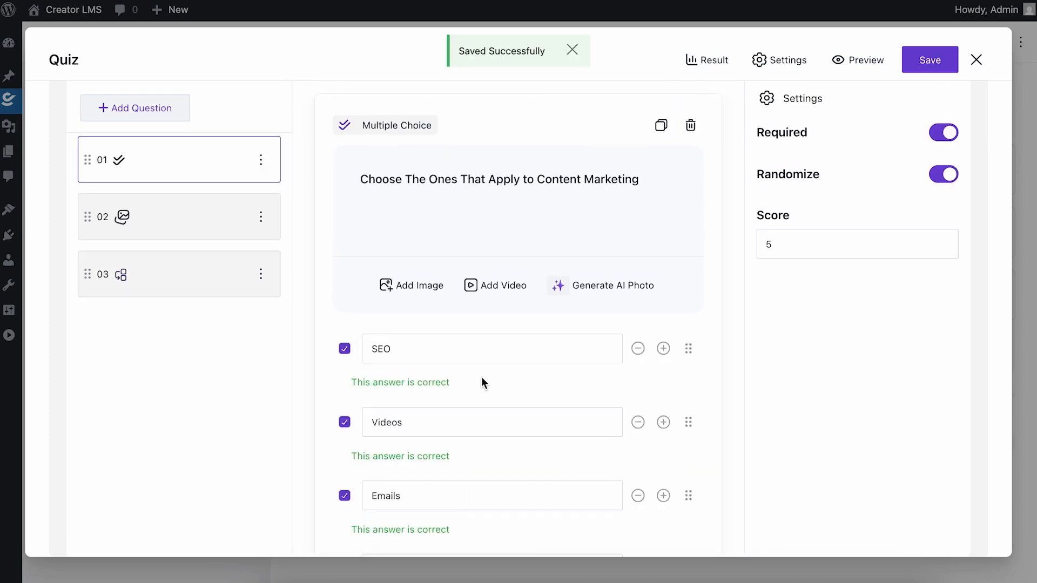
Open the quiz settings and view the Visibility choices, leaving Publish selected.
click(139, 223)
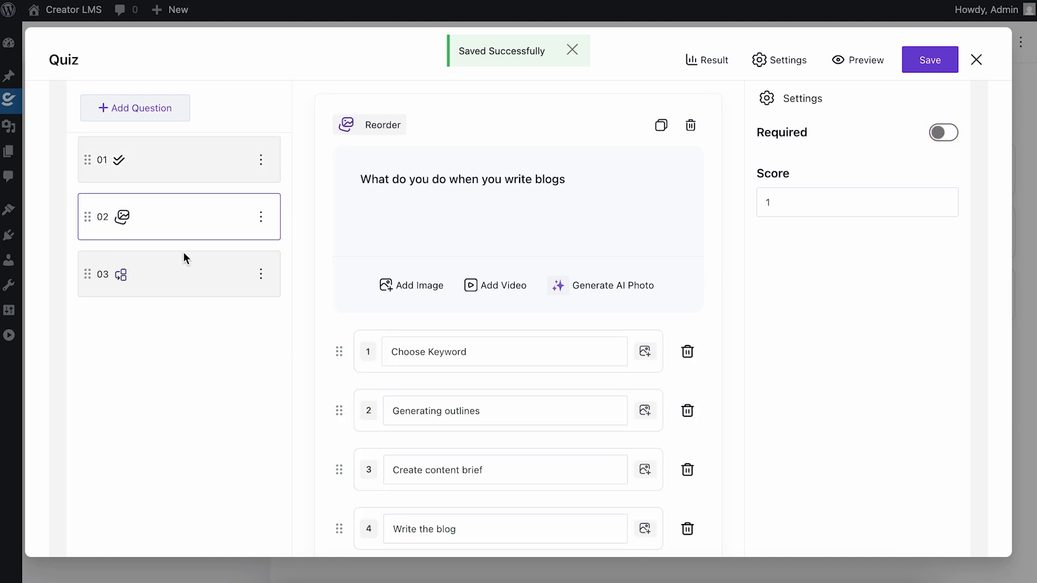
scroll(604, 345, up, 3)
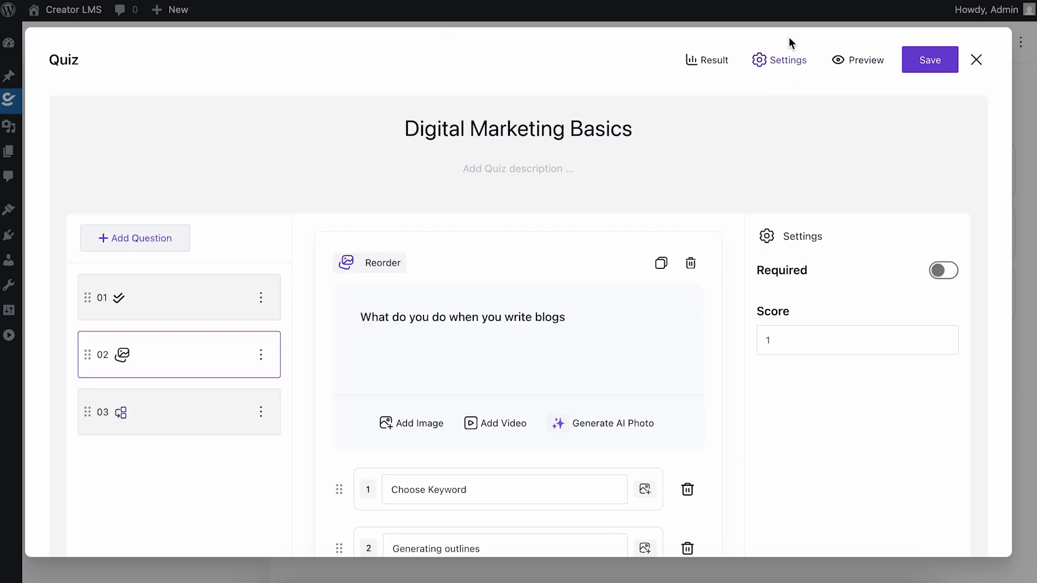
click(776, 63)
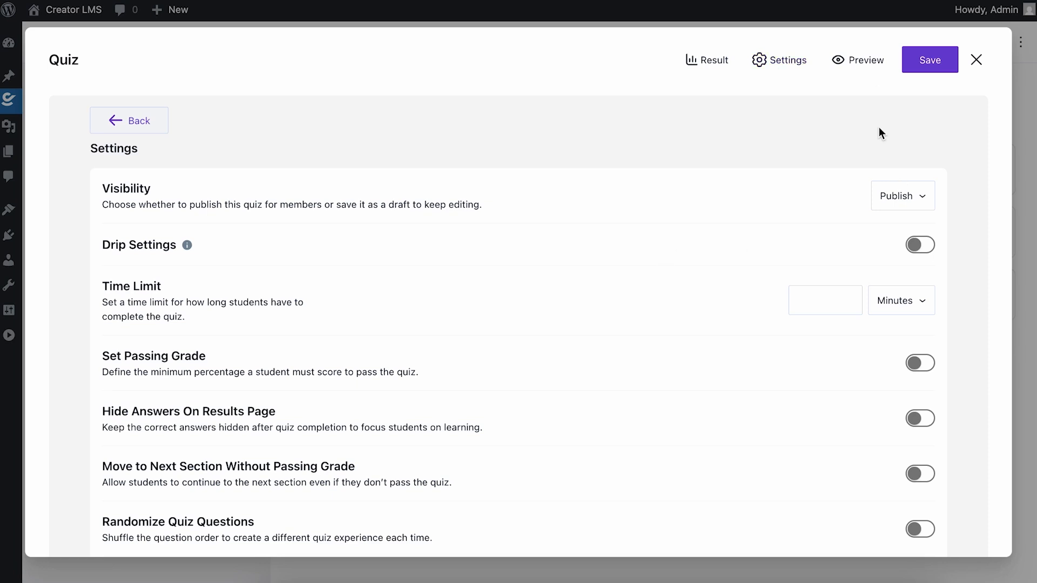
click(918, 203)
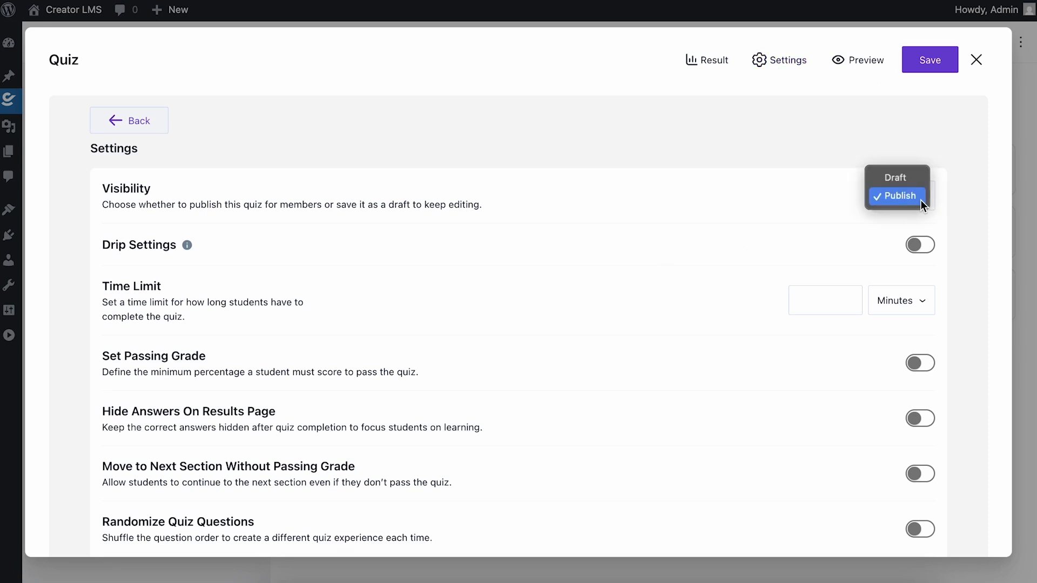
click(748, 372)
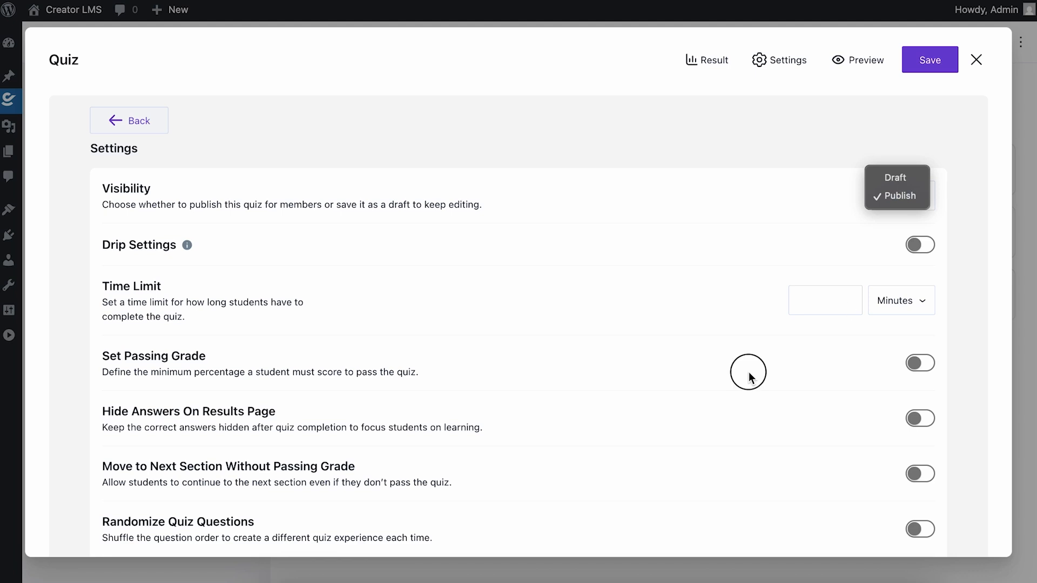
Enable Drip Settings for the quiz and check the unlock choices, keeping Unlock After X Days from enrollment.
click(918, 246)
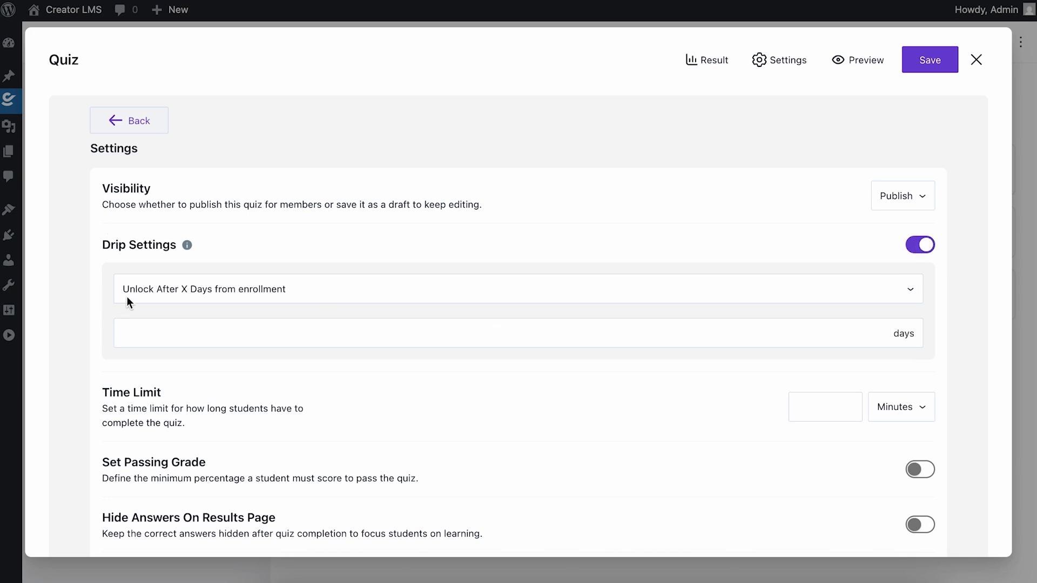
click(339, 295)
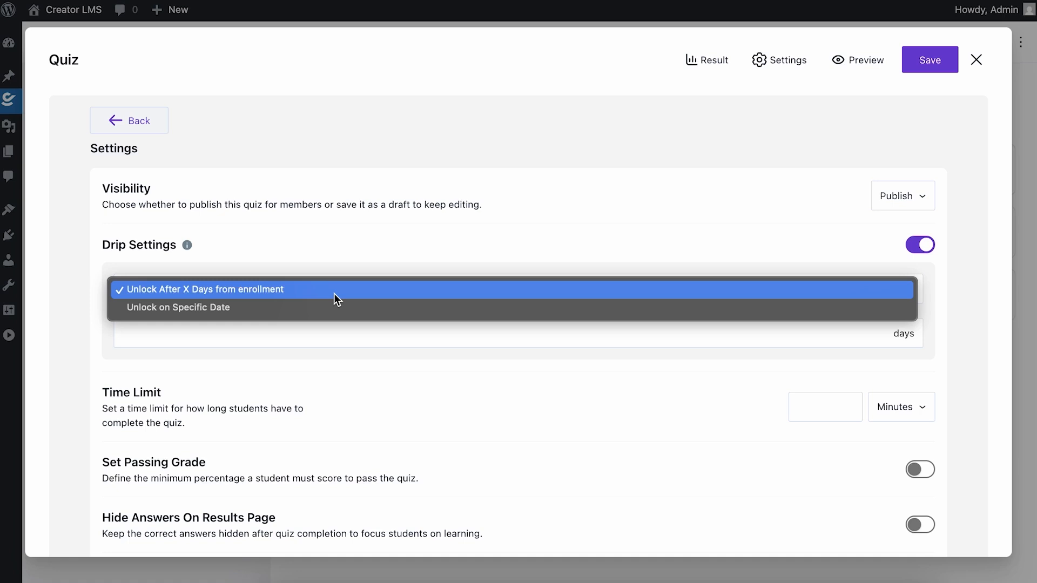
click(334, 294)
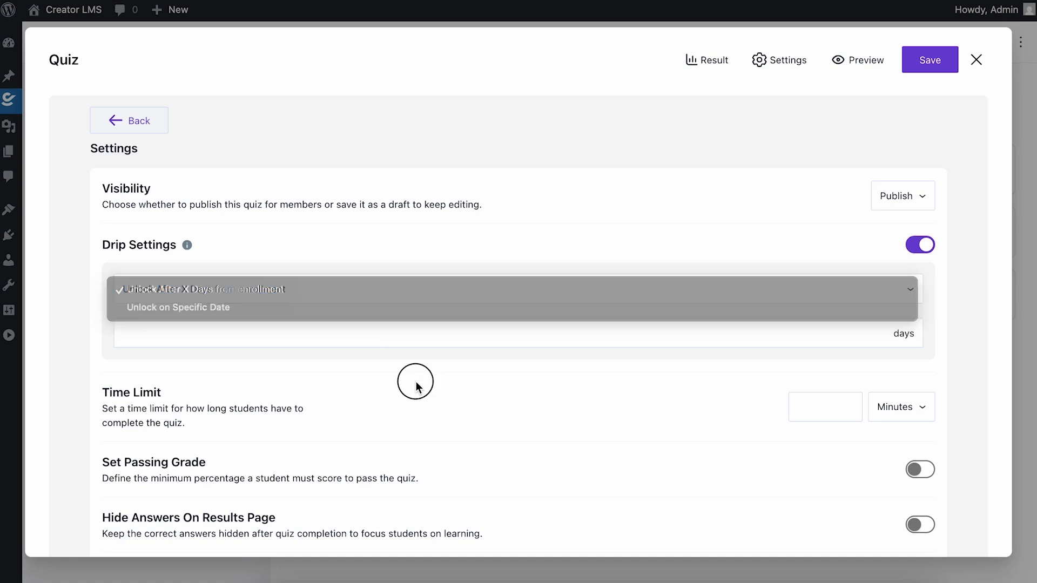
Disable Drip Settings for the quiz and set the time limit to 30 minutes.
click(918, 245)
scroll(662, 318, down, 3)
click(816, 170)
text(30)
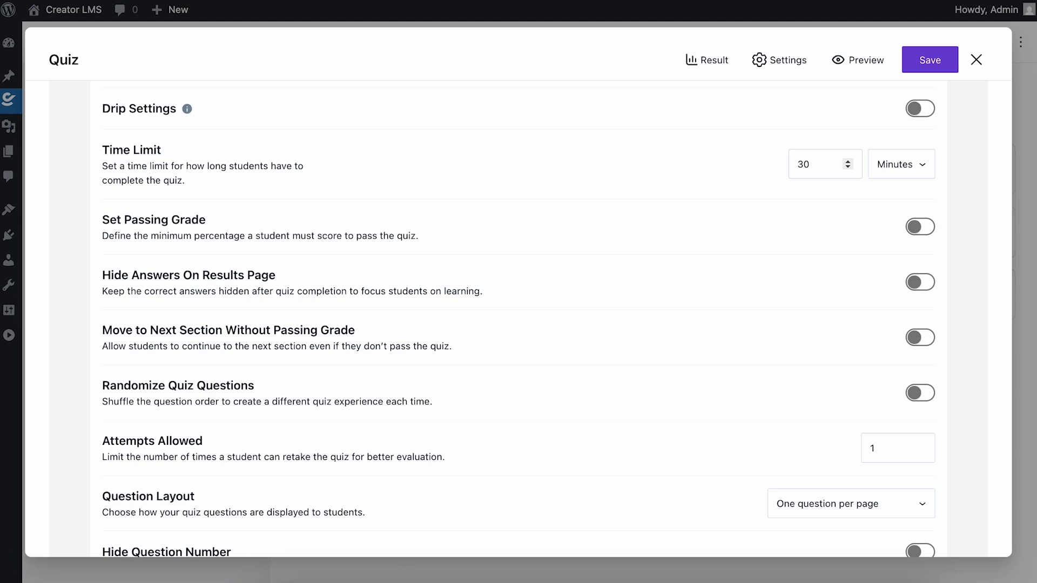
Enable Set Passing Grade, try a value of 20, and replace it with 7.
click(914, 226)
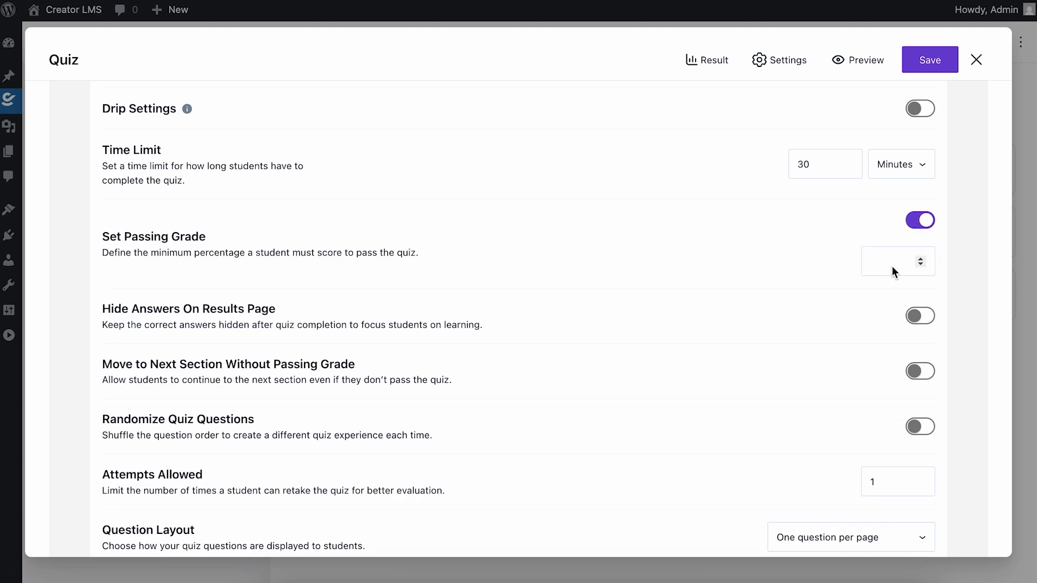
text(20)
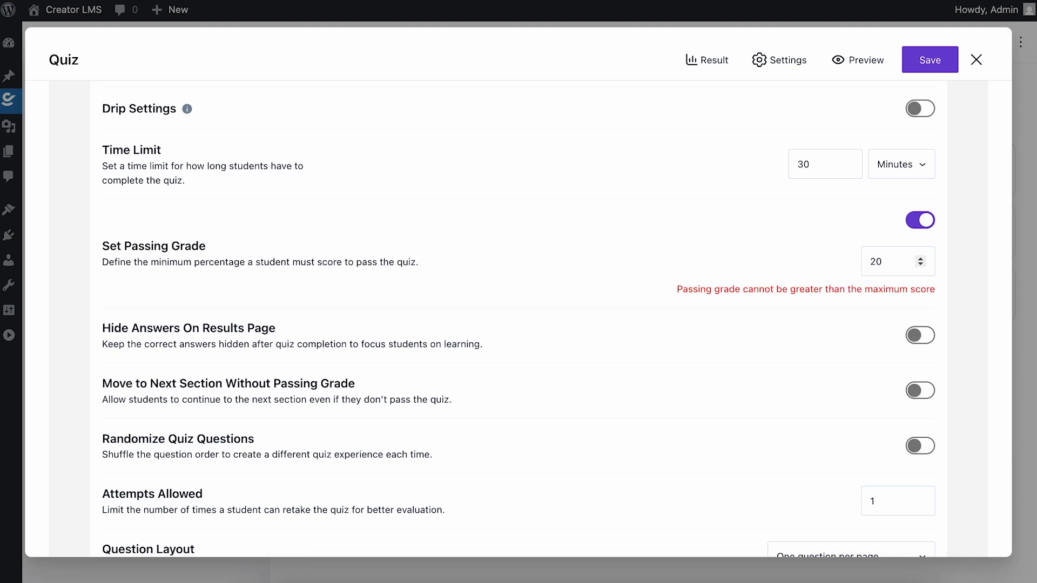
key(BackSpace)
key(BackSpace)
text(7)
click(773, 291)
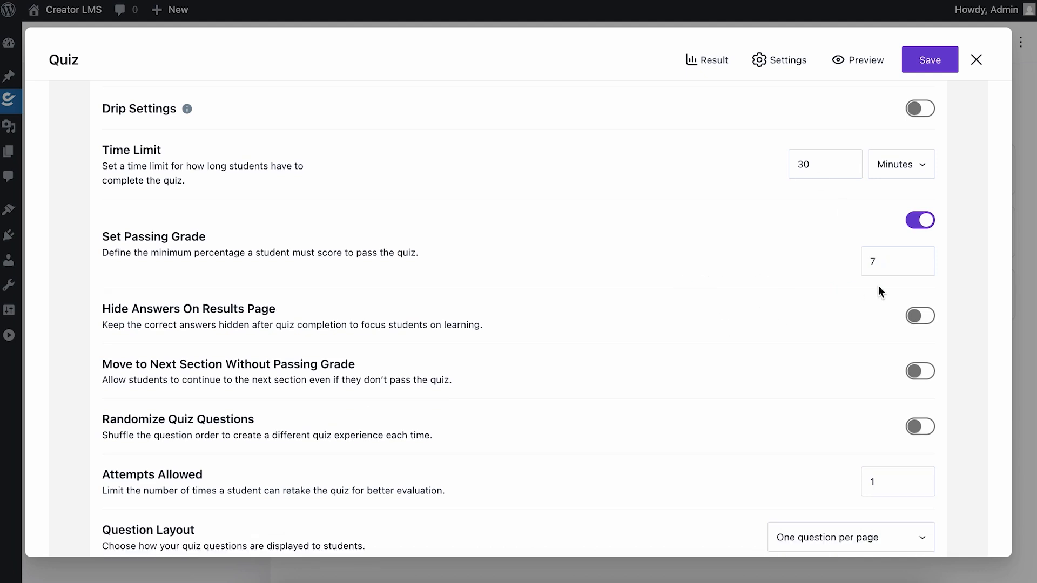
Set the passing grade to 5 and enable Move to Next Section Without Passing Grade.
click(921, 265)
click(920, 266)
key(BackSpace)
text(5)
scroll(558, 469, down, 3)
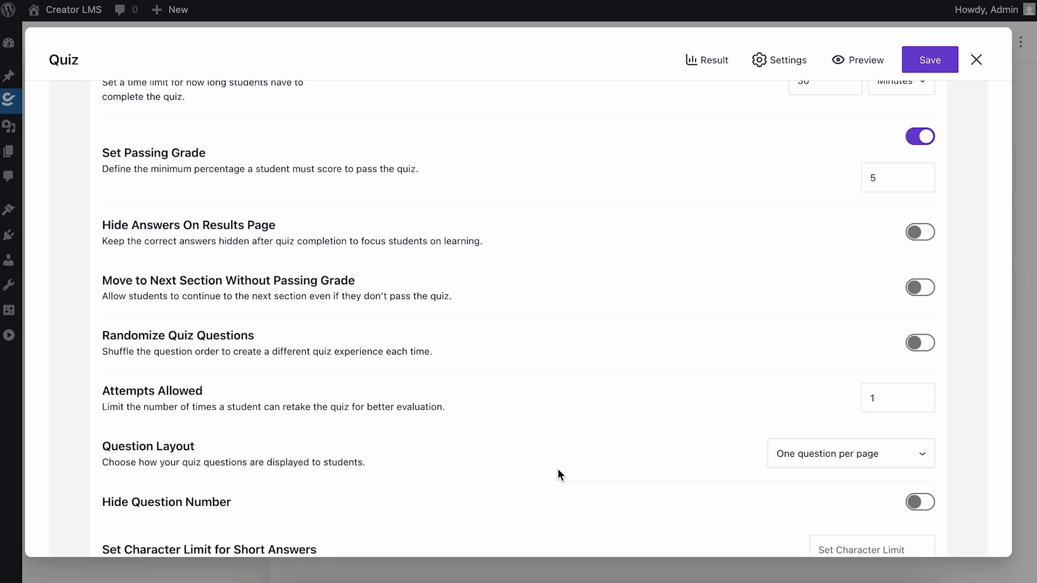
click(915, 284)
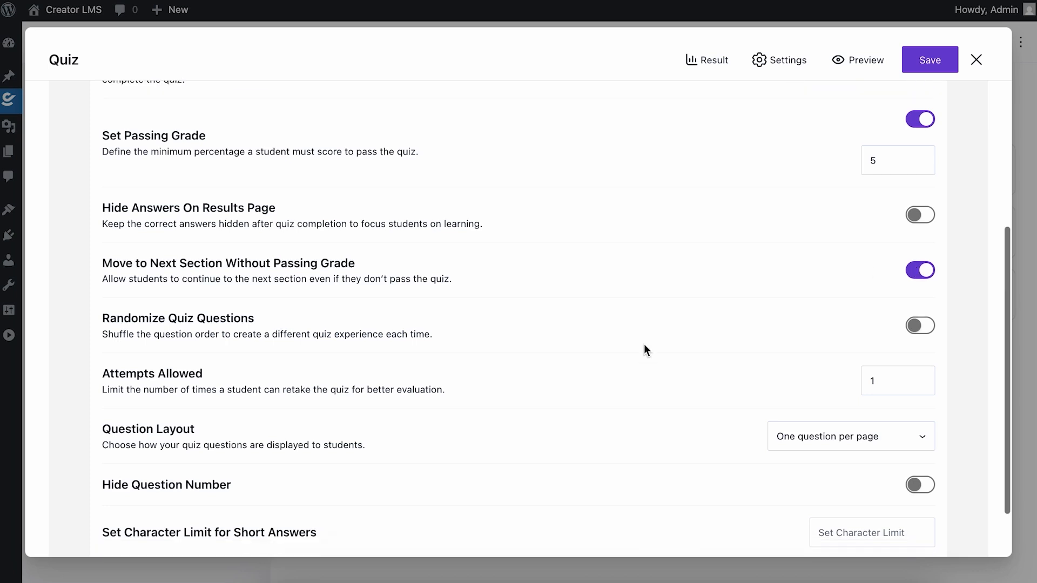
Clear the Attempts Allowed value and check the Question Layout choices, keeping One question per page.
scroll(644, 348, down, 3)
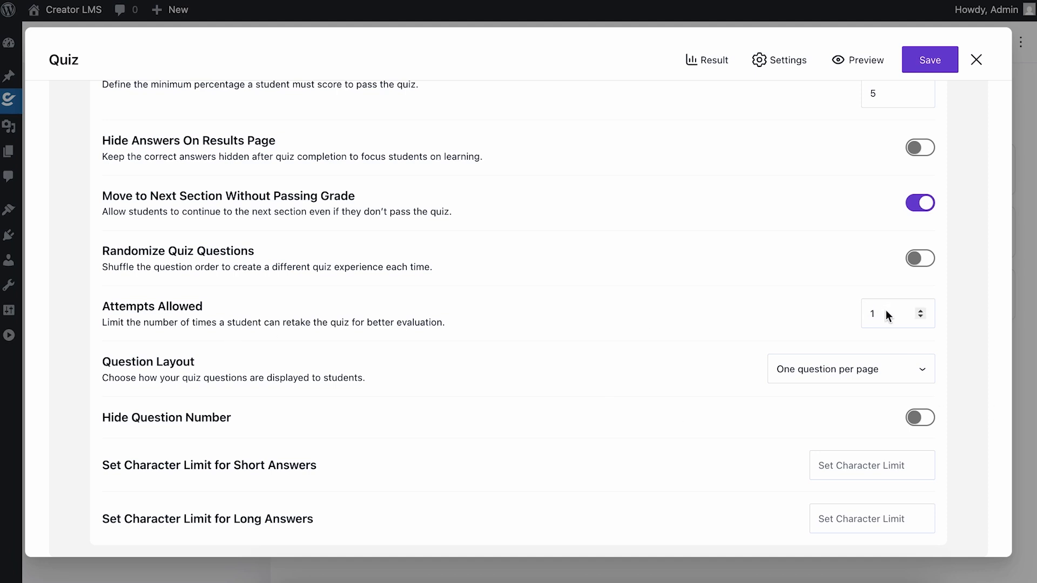
key(BackSpace)
click(824, 372)
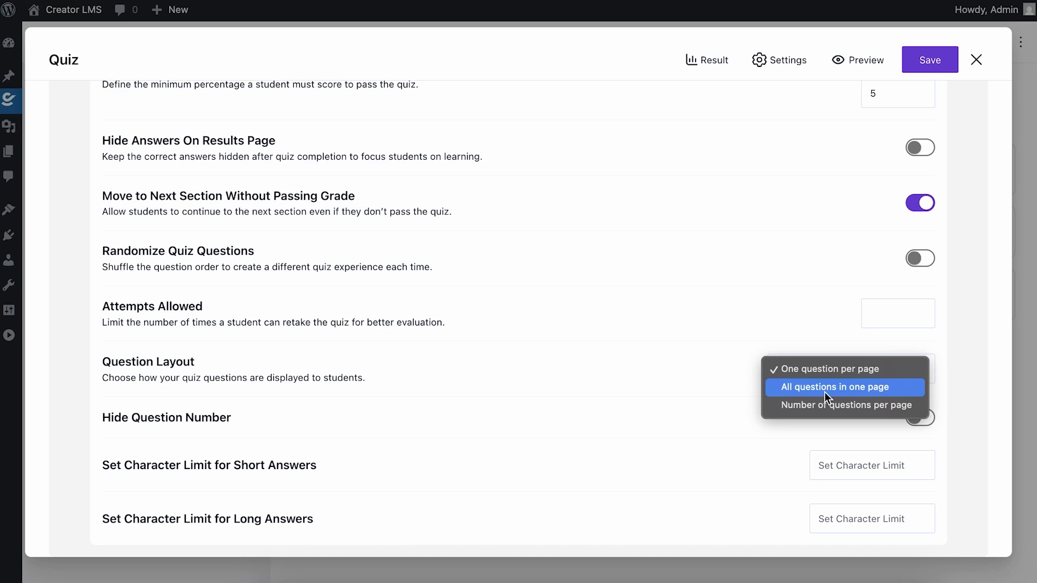
click(662, 393)
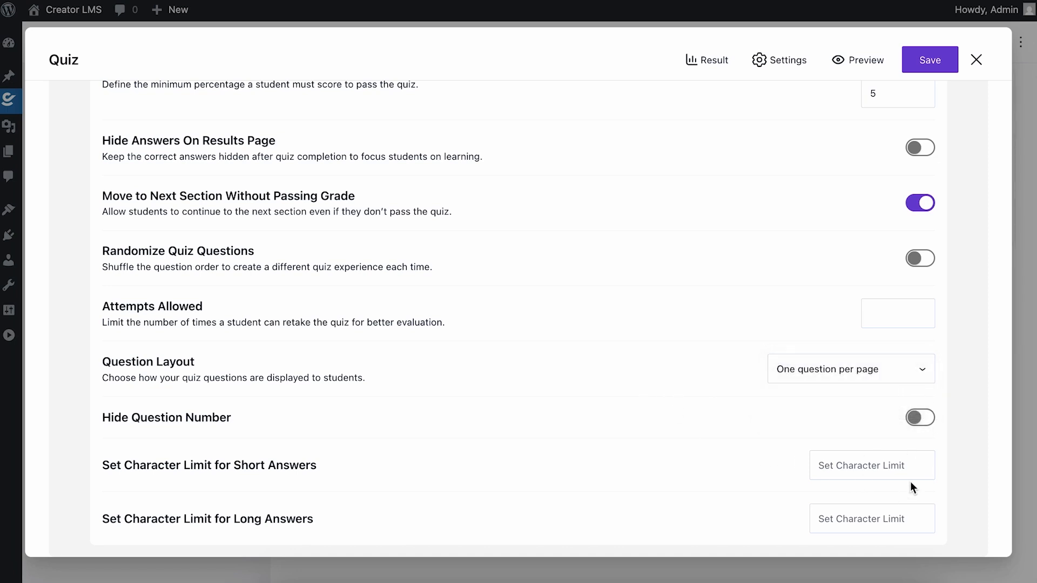
Review the remaining quiz settings down to the character limit for long answers, and save the quiz.
scroll(500, 360, up, 6)
scroll(500, 360, down, 6)
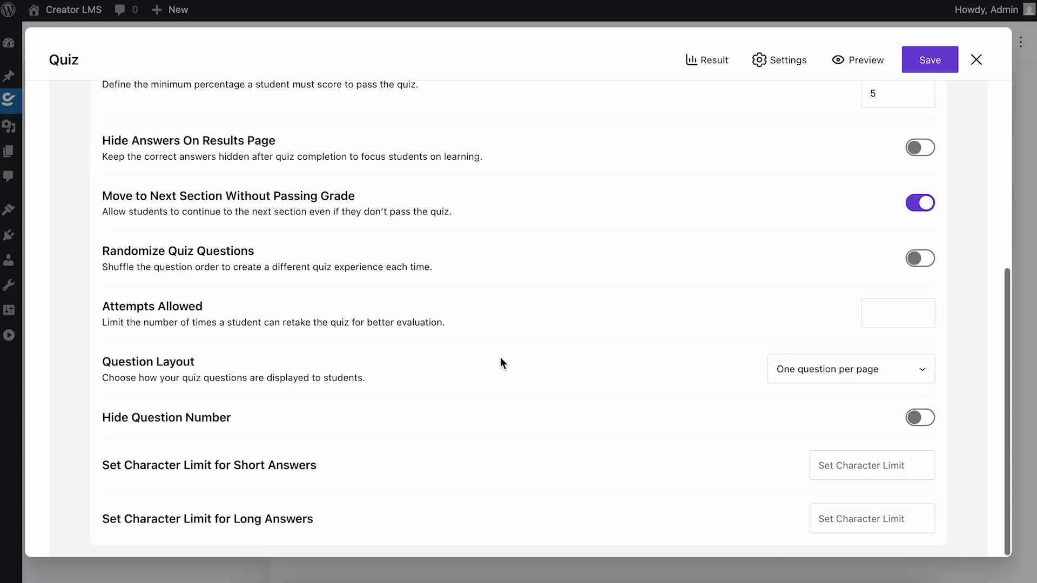
drag(121, 520, 304, 528)
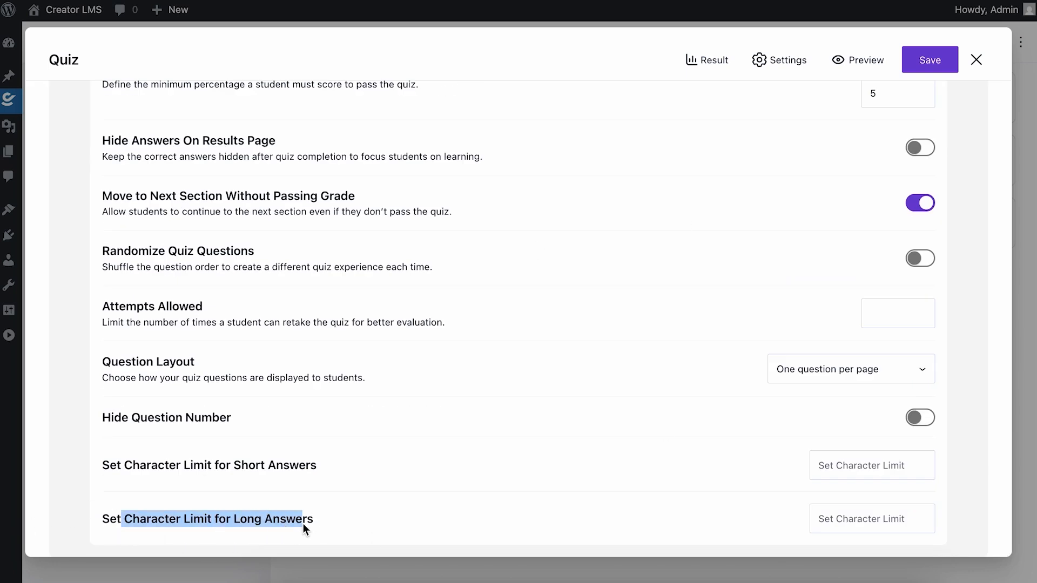
click(935, 72)
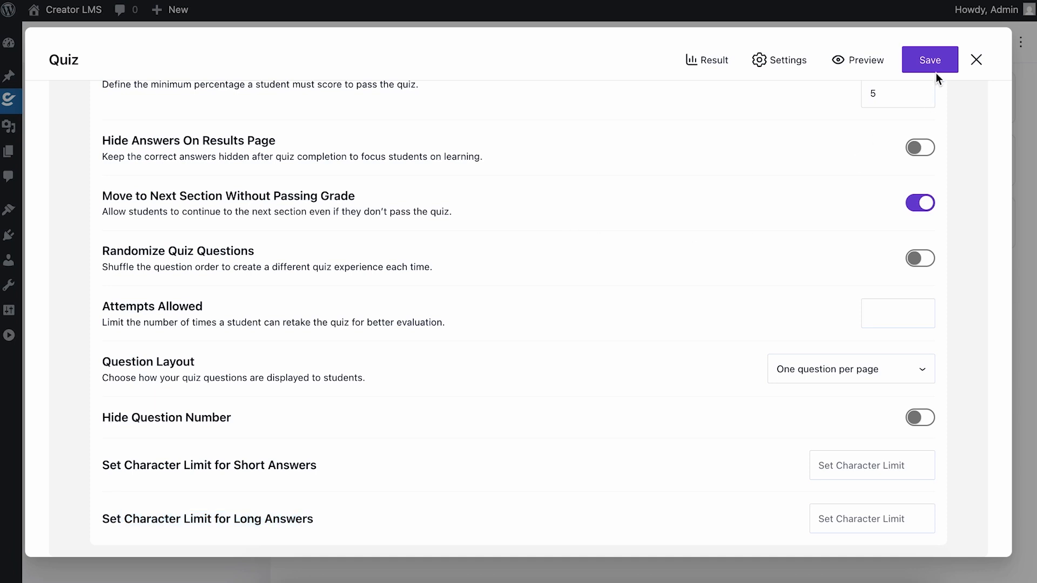
Open the quiz preview on the student side and start the Digital Marketing Basics quiz.
click(857, 57)
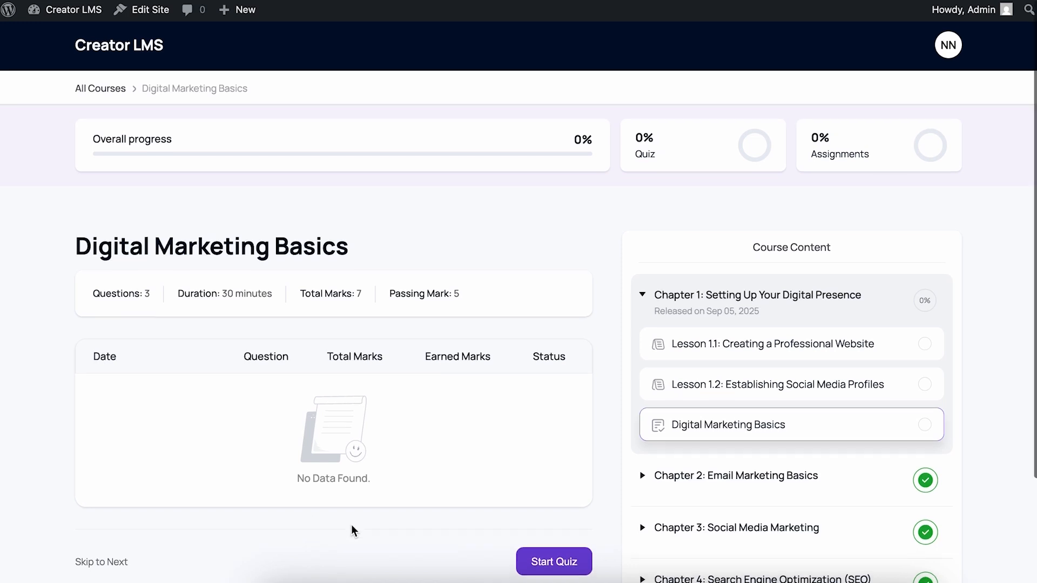
scroll(653, 403, down, 3)
click(551, 431)
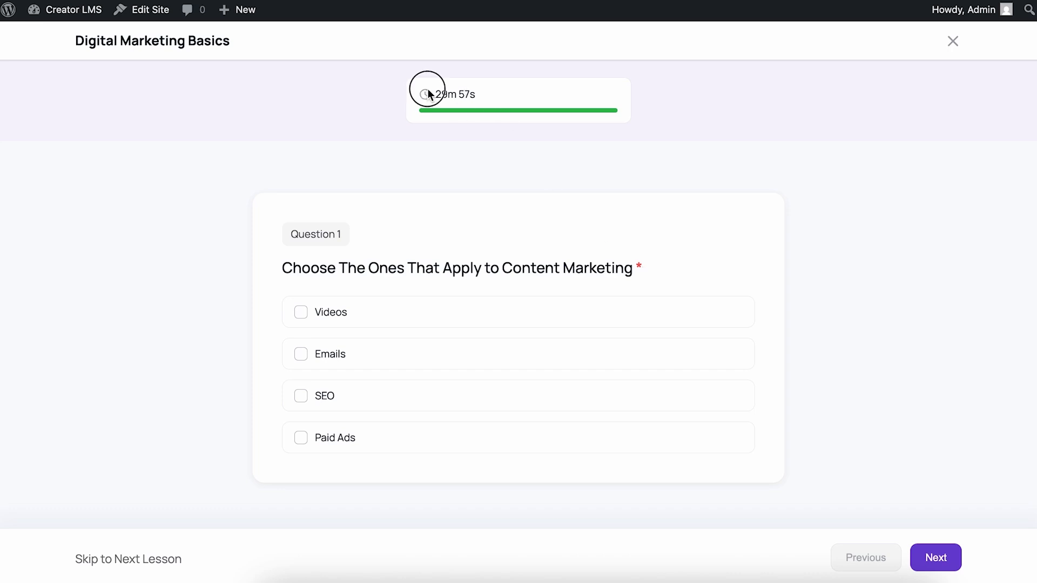
Answer question 1 with Videos, Emails and SEO, and continue to question 2.
drag(426, 91, 486, 95)
click(296, 323)
click(306, 354)
click(303, 399)
scroll(918, 470, down, 2)
click(936, 556)
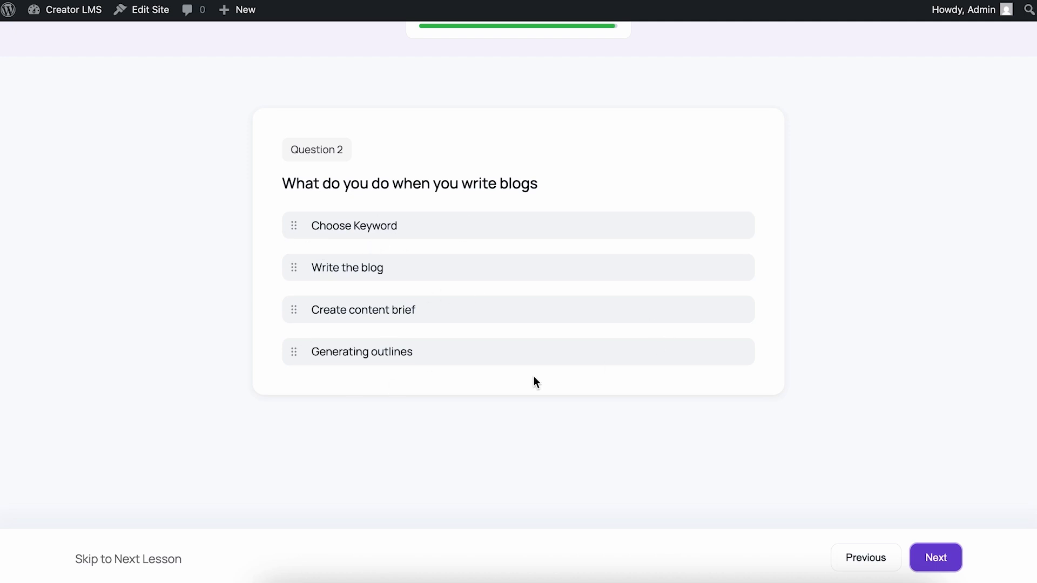
Reorder question 2 as Choose Keyword, Generating outlines, Create content brief, Write the blog, and continue to question 3.
drag(438, 316, 449, 264)
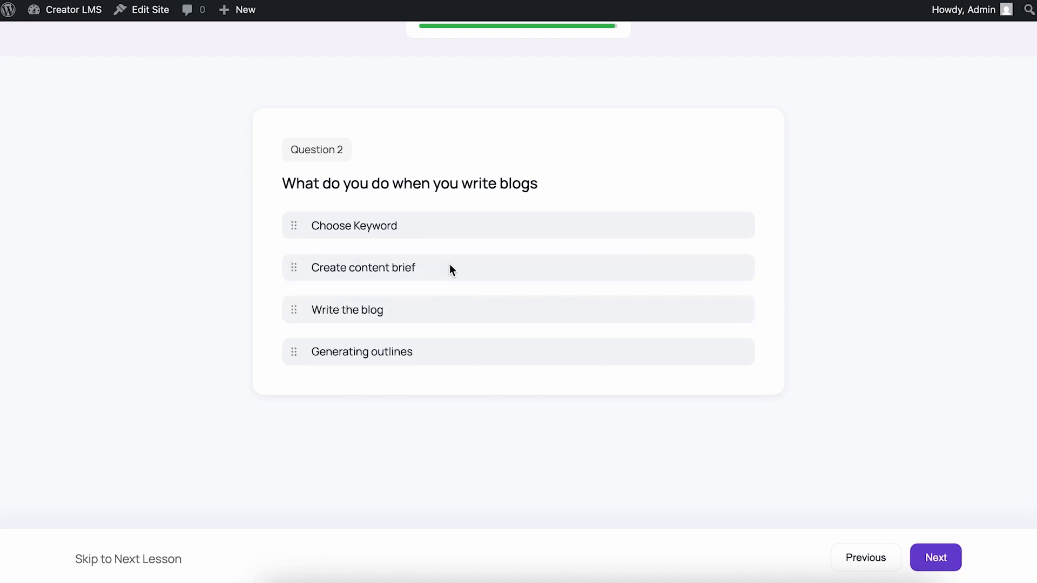
drag(427, 359, 421, 248)
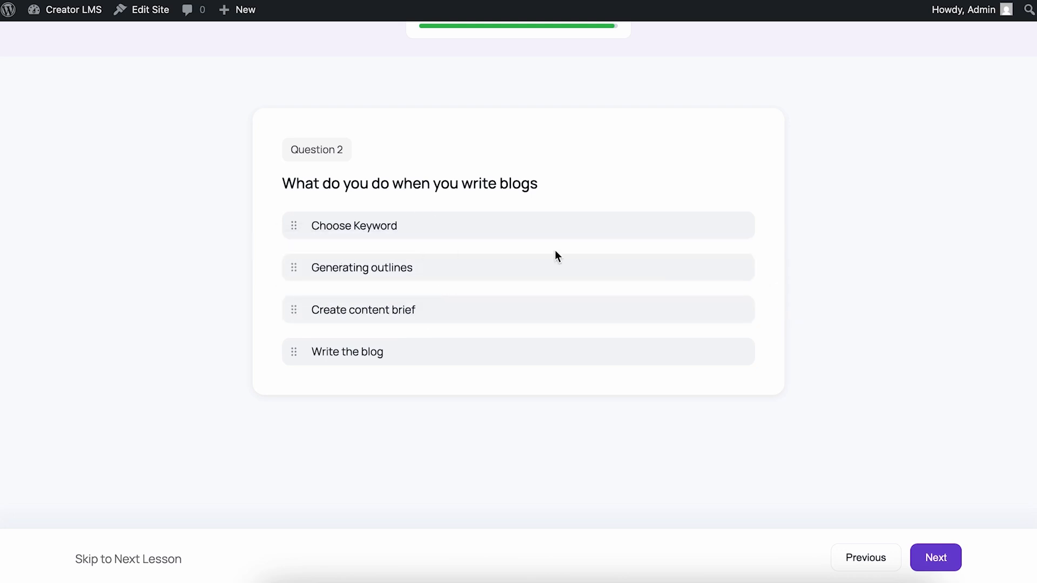
click(947, 568)
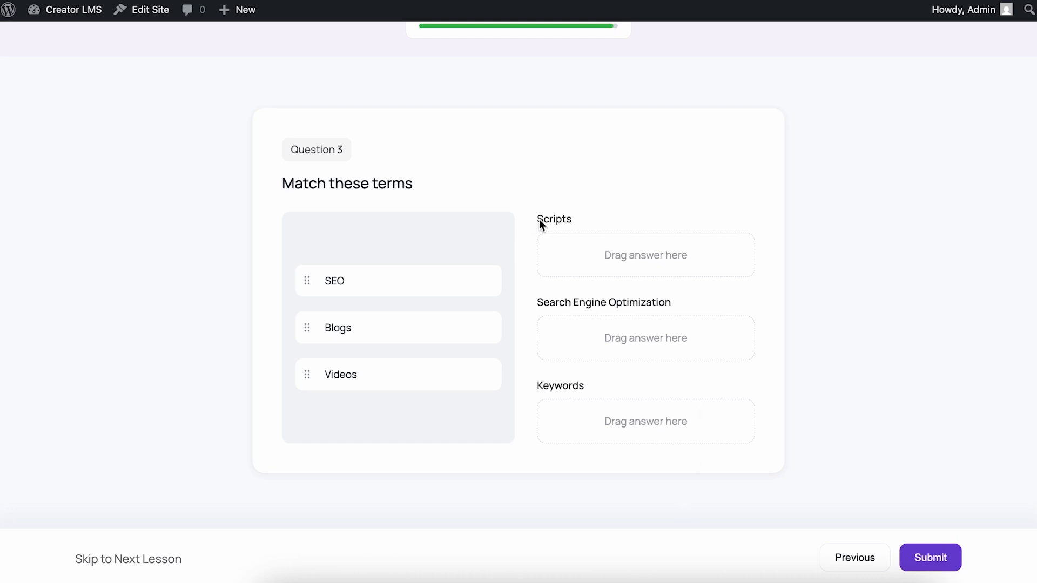
Match Videos to Scripts, Blogs to Keywords and SEO to Search Engine Optimization, and submit the quiz.
drag(376, 385, 585, 254)
drag(381, 332, 625, 426)
drag(371, 271, 651, 335)
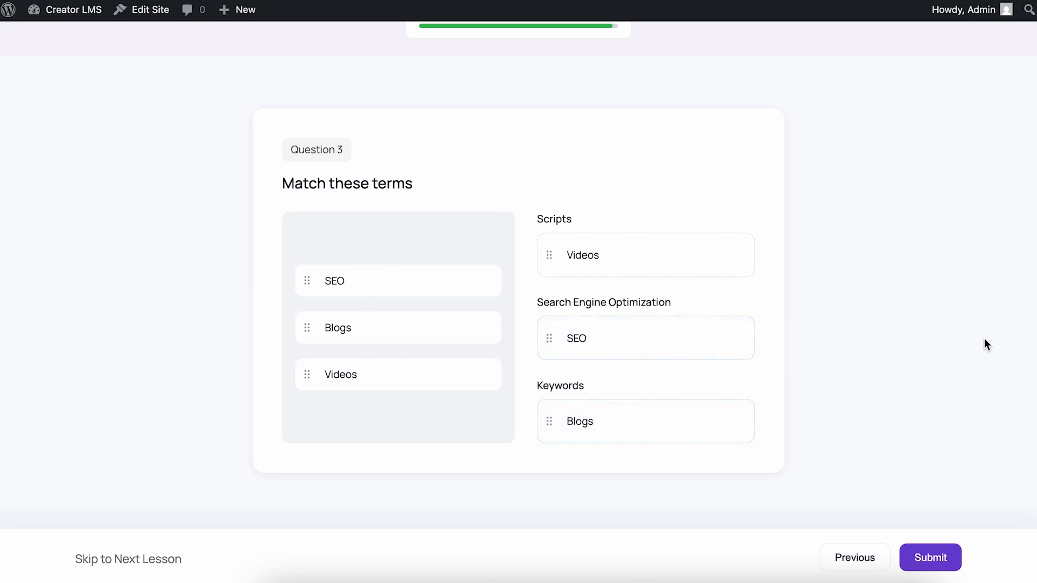
click(924, 552)
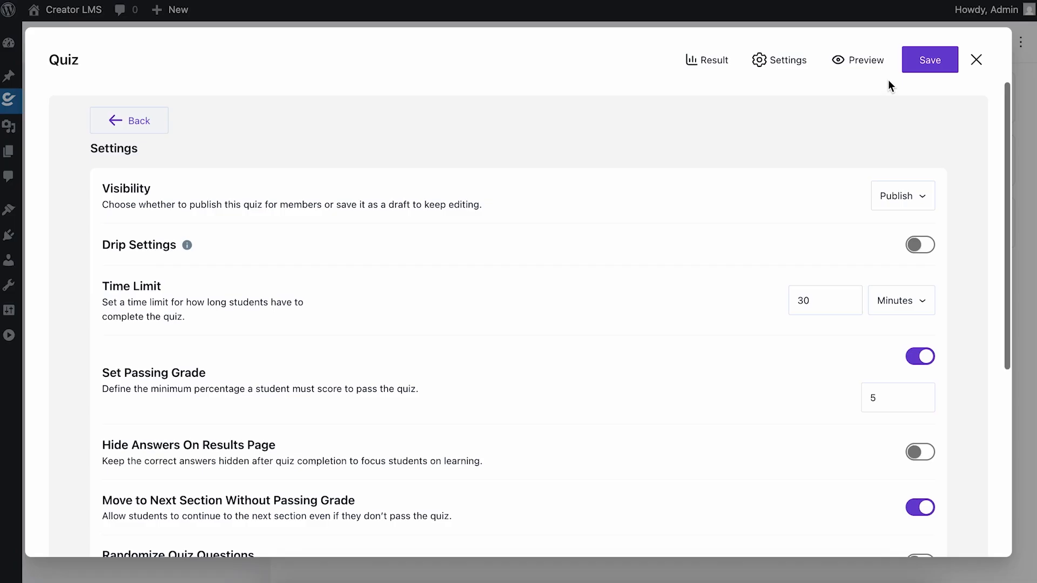
Save the quiz in the course editor and close its settings to return to the chapter content.
click(938, 58)
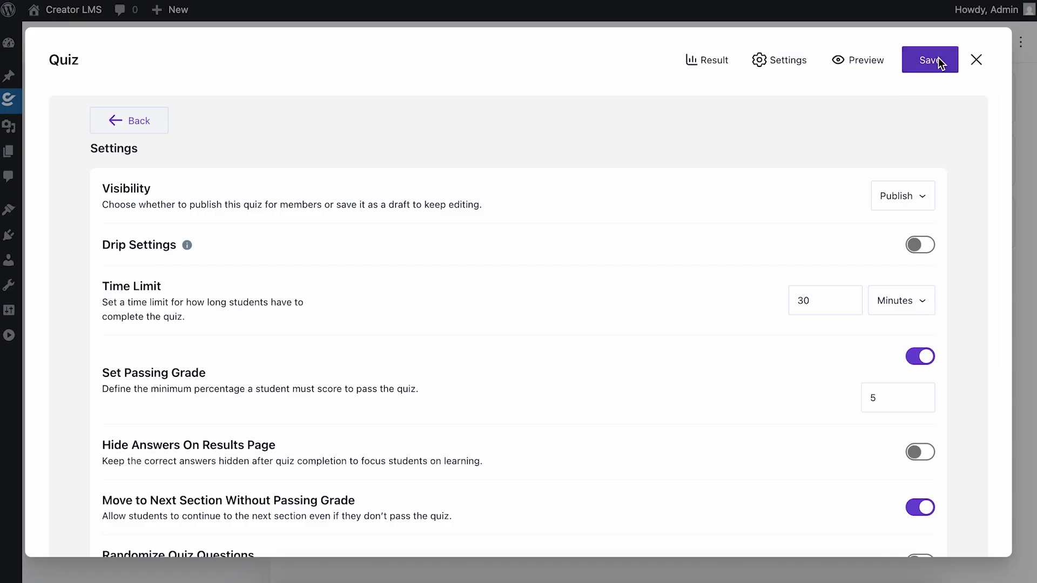
click(976, 59)
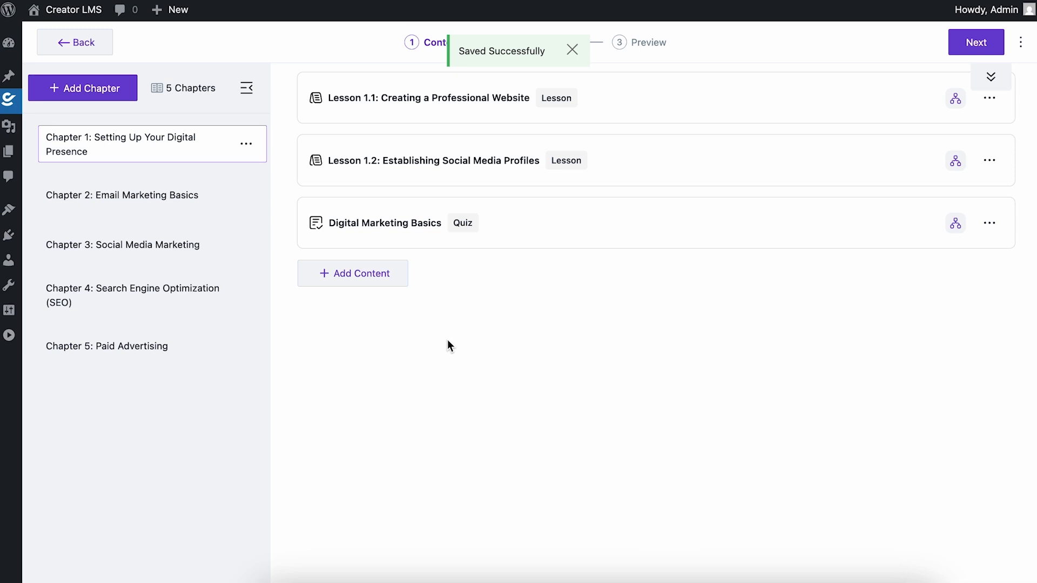